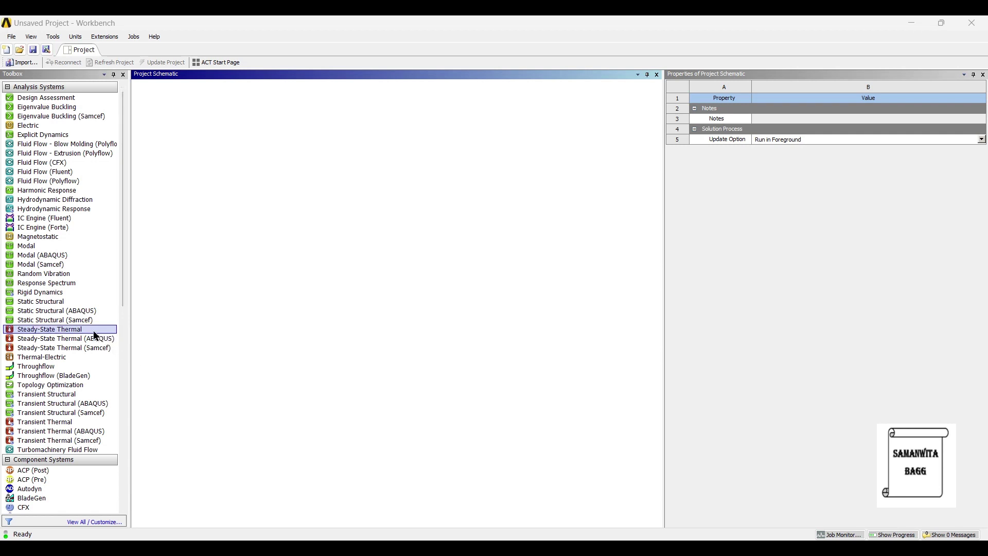
Add a Steady-State Thermal system with its default name and start a new DesignModeler geometry
drag(94, 334, 237, 310)
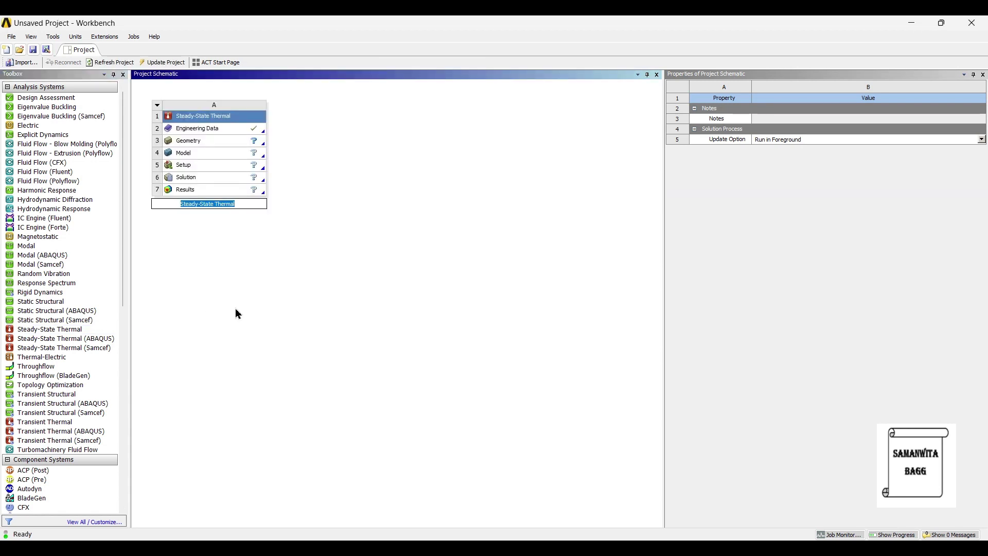
key(Return)
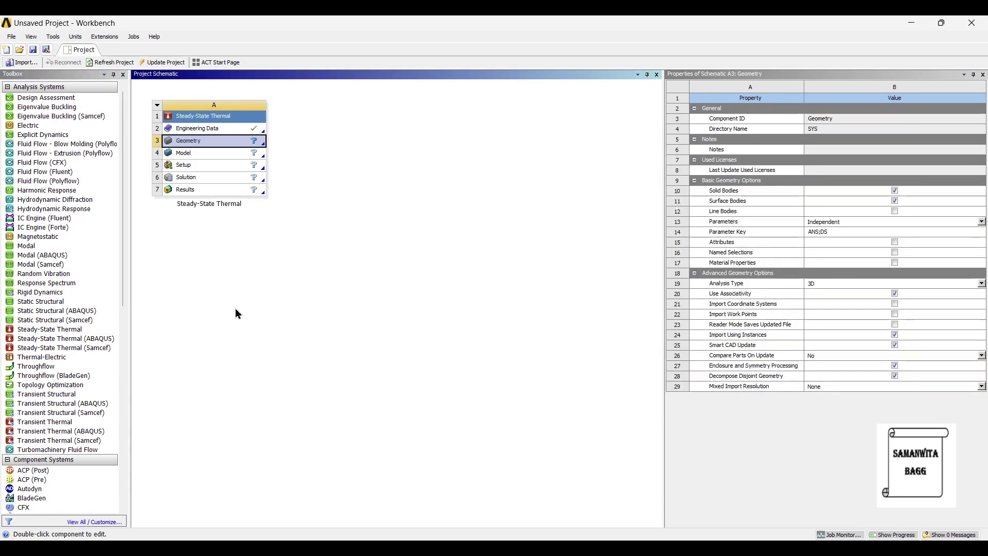
right_click(207, 142)
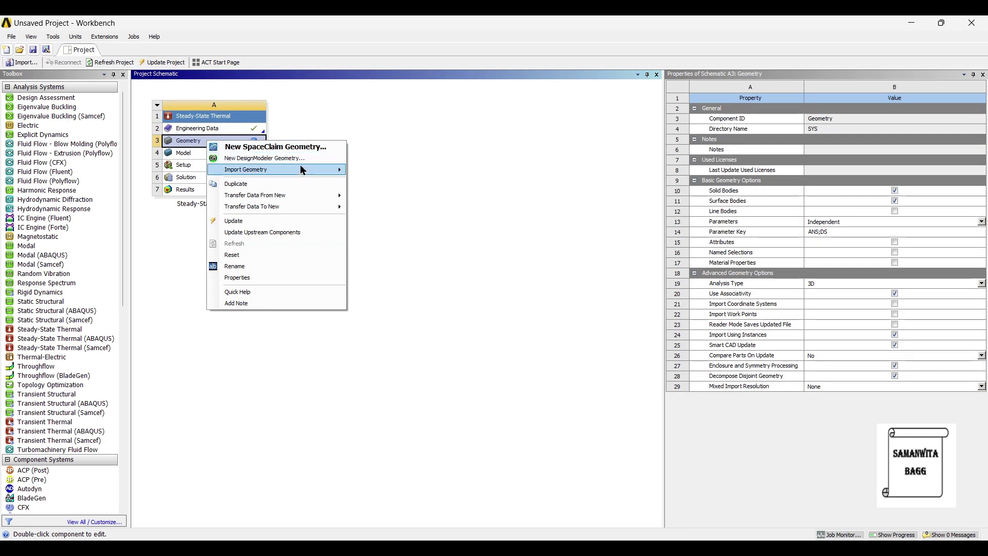
click(265, 158)
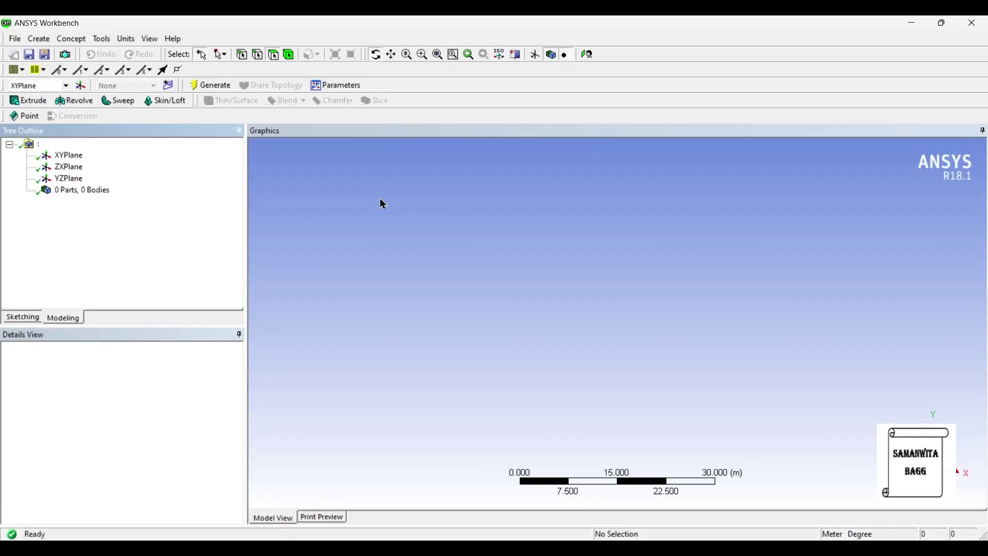
Set model units to millimetres and start a sketch on the XYPlane, viewed head-on
click(127, 40)
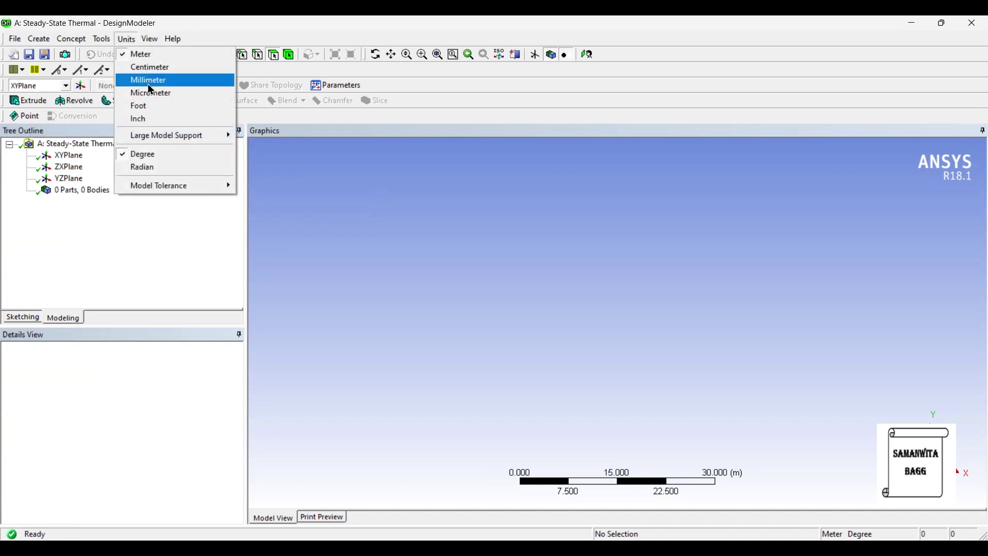
click(148, 82)
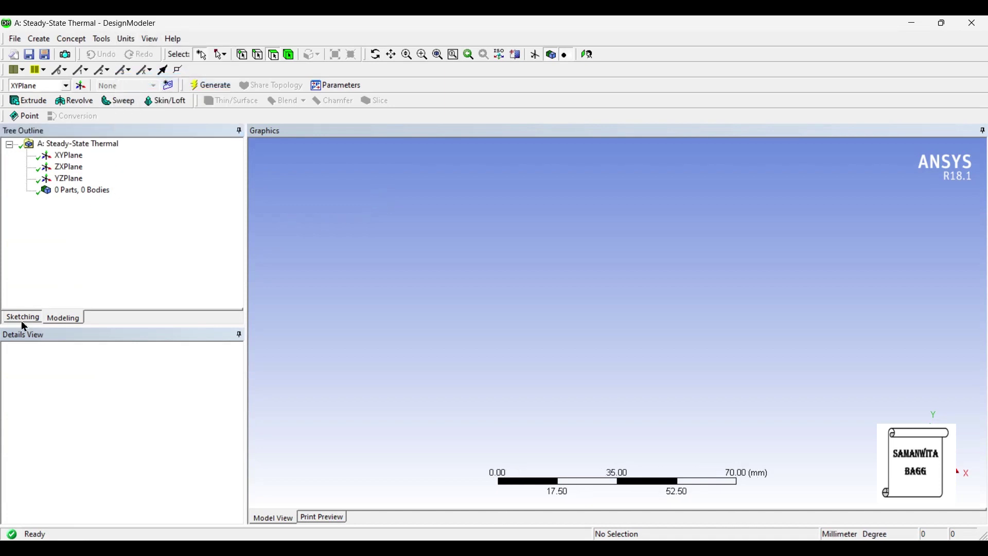
click(67, 155)
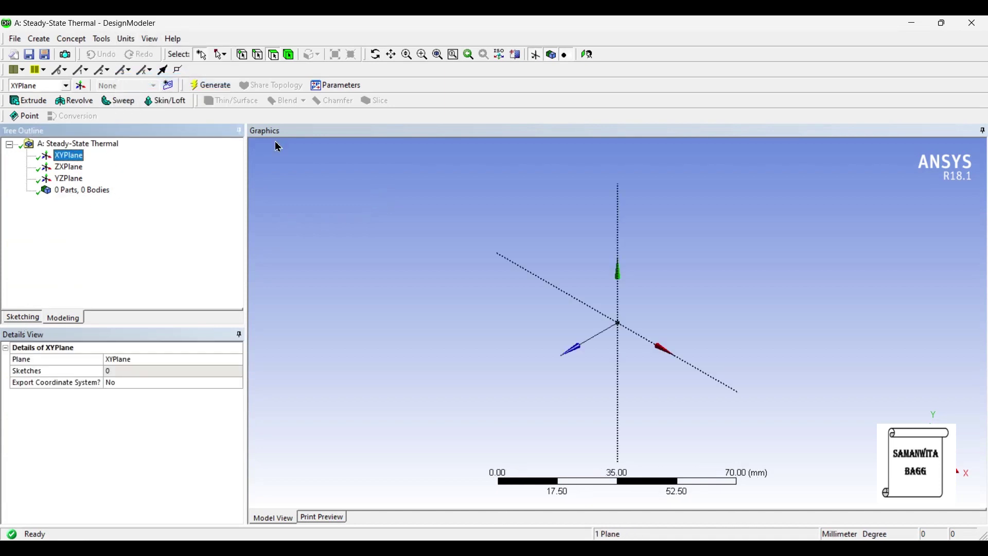
click(590, 54)
click(20, 318)
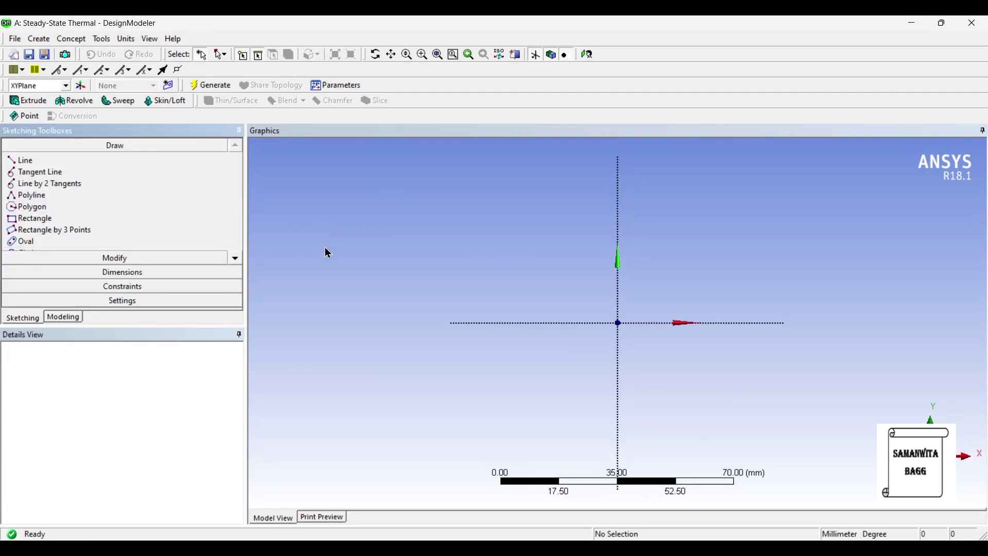
Draw a vertical line along the Y axis
click(24, 161)
click(618, 158)
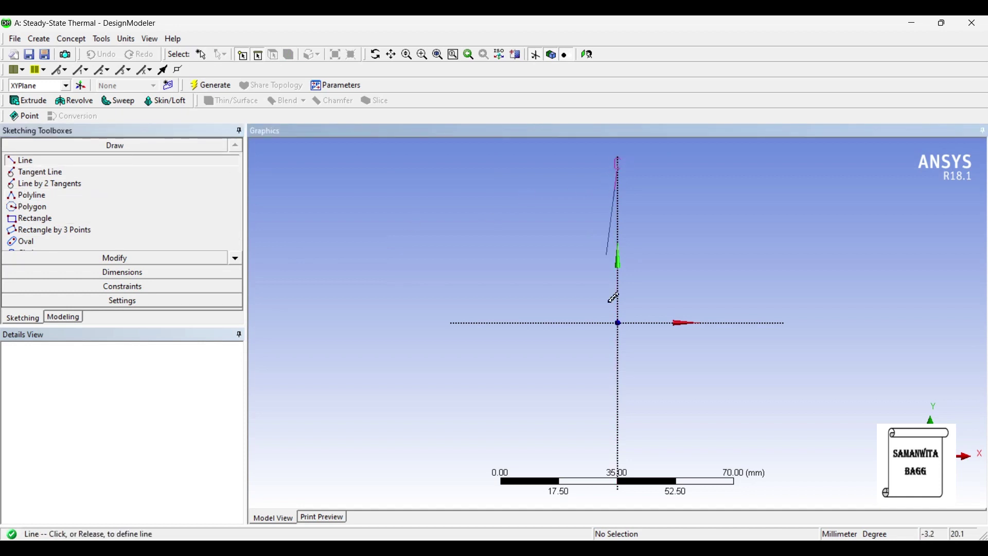
click(619, 469)
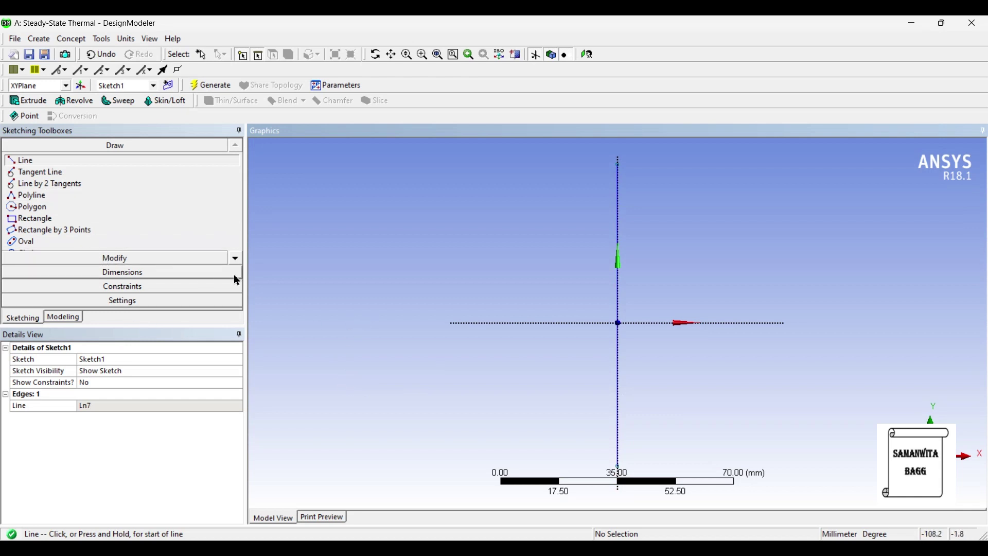
click(235, 259)
Draw an outer and a smaller inner circle sharing one centre on the X axis
click(31, 230)
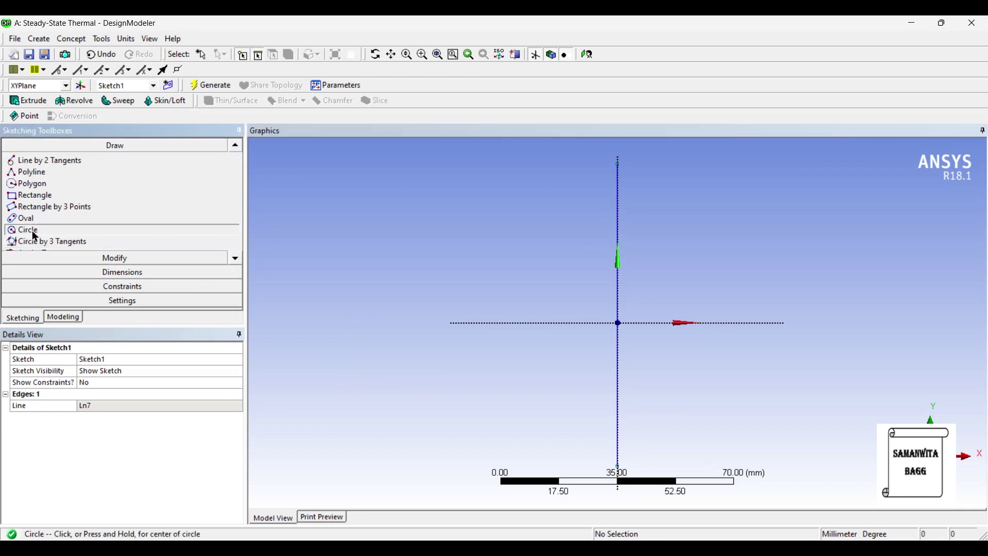
click(699, 323)
click(732, 363)
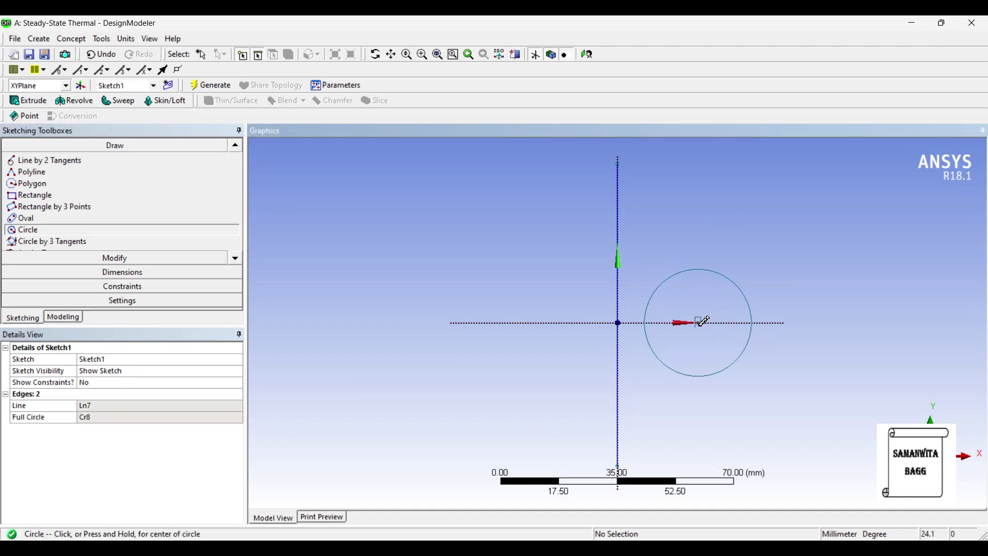
click(700, 323)
click(728, 347)
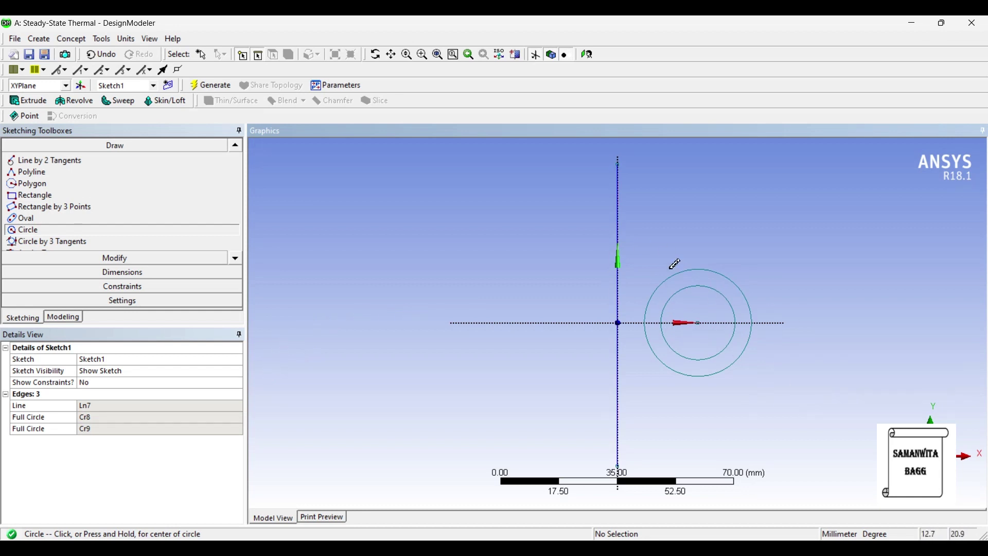
click(148, 274)
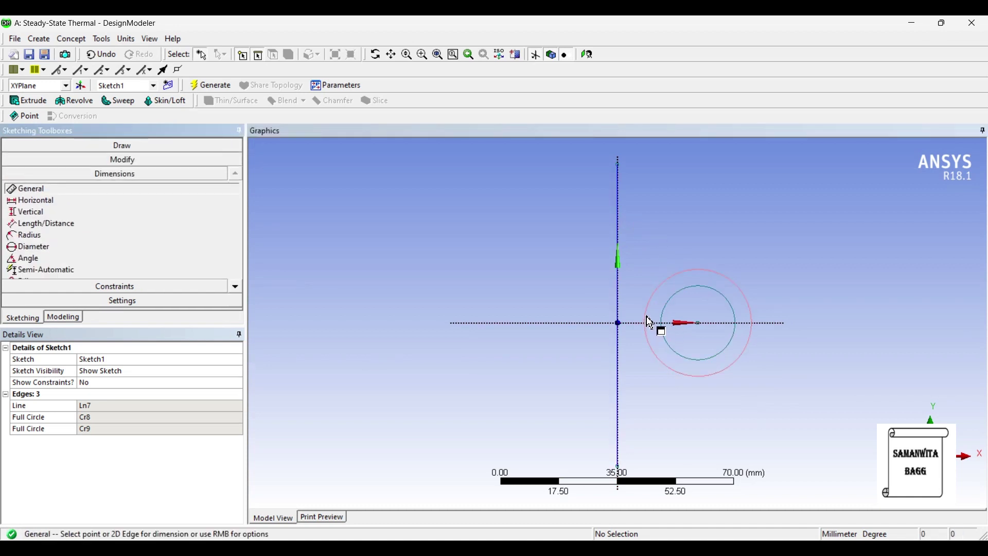
Add diameter dimensions D2 and D3 to the outer and inner circles
click(618, 318)
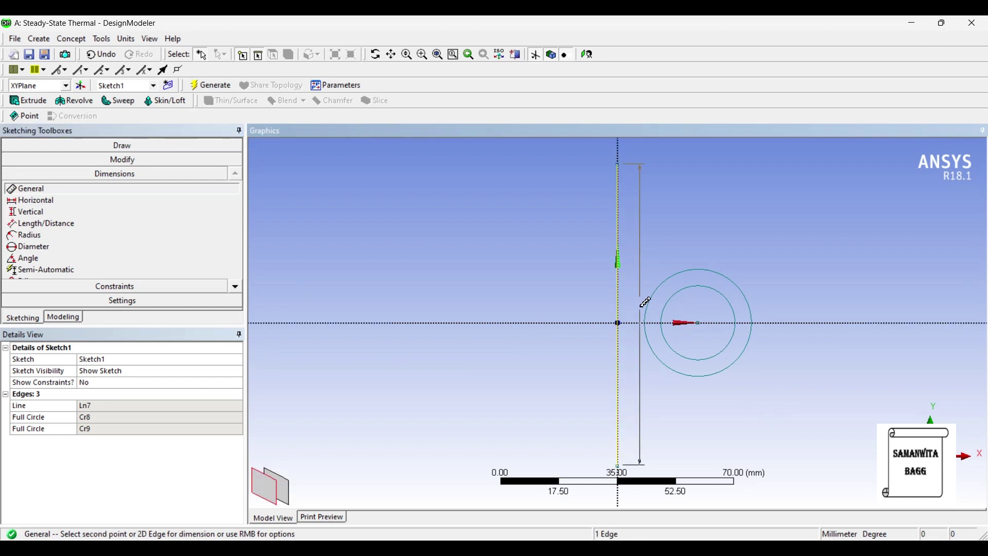
key(Escape)
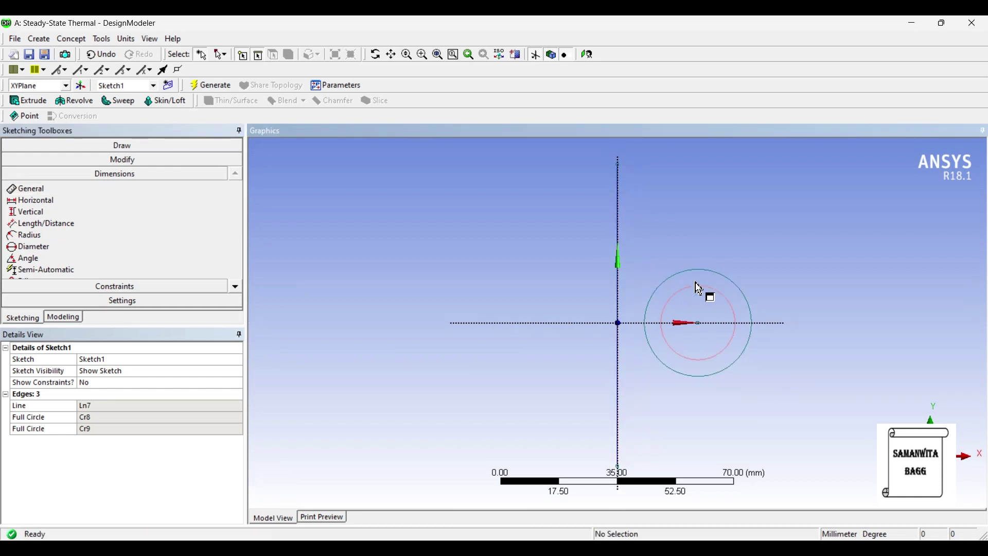
click(718, 273)
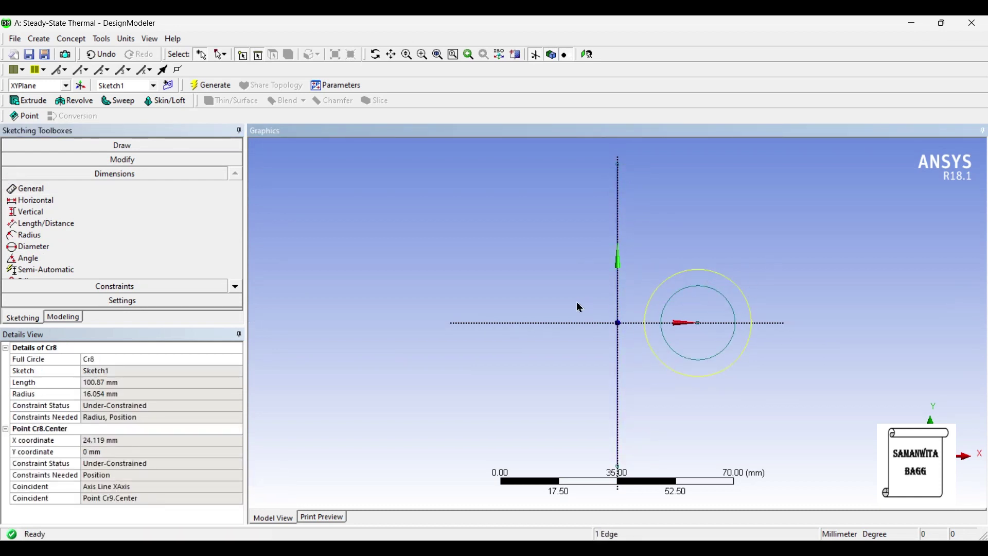
click(72, 189)
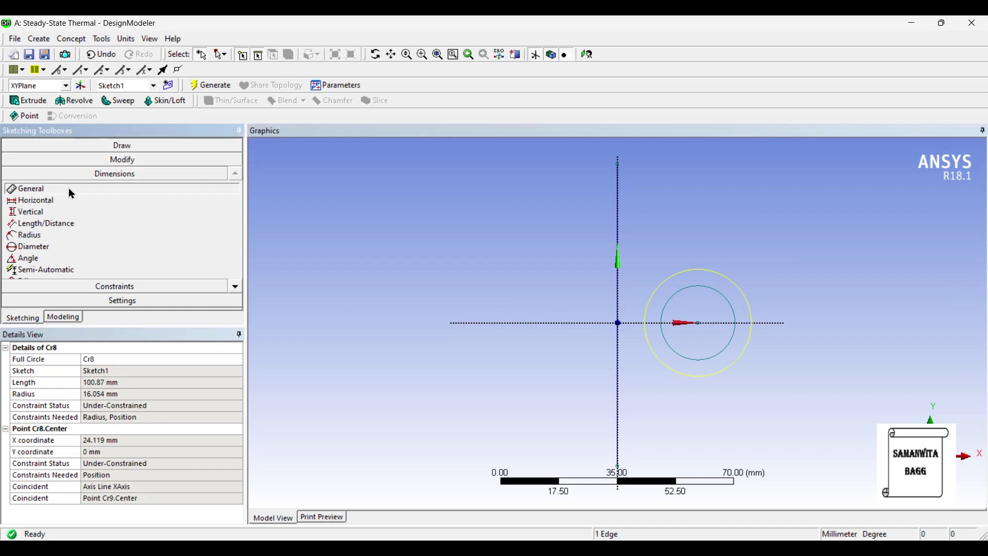
click(750, 294)
click(745, 296)
click(734, 314)
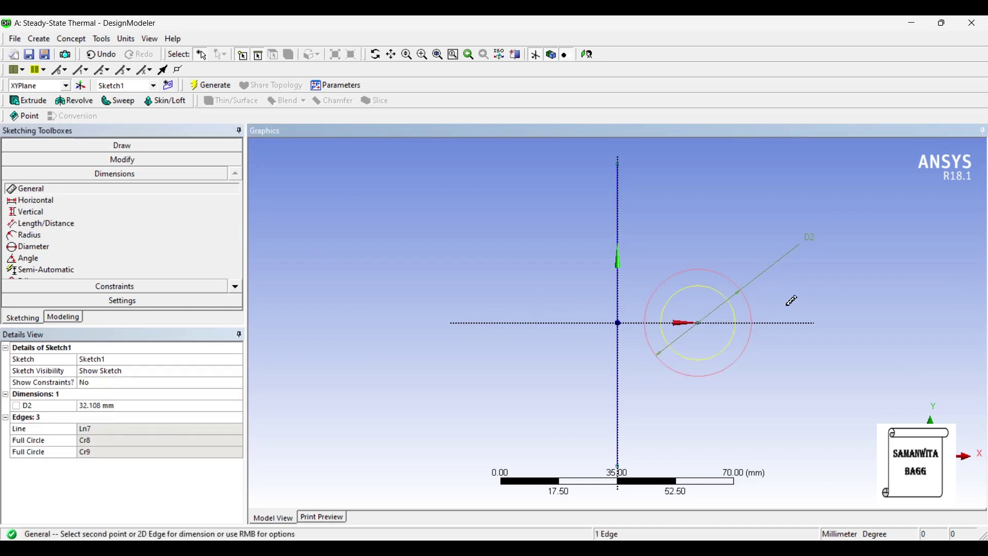
click(823, 299)
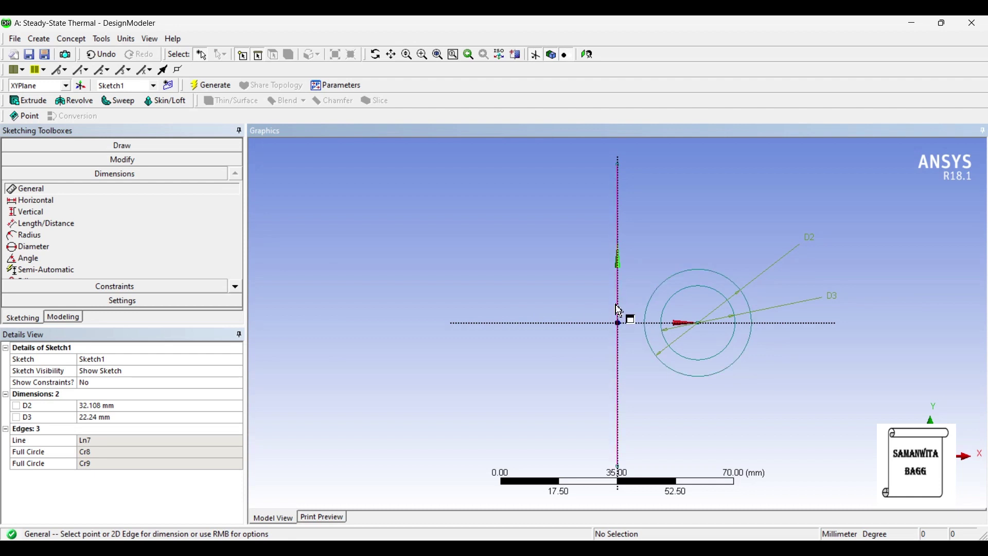
Add horizontal dimension H4 from the vertical line to the outer circle
click(114, 206)
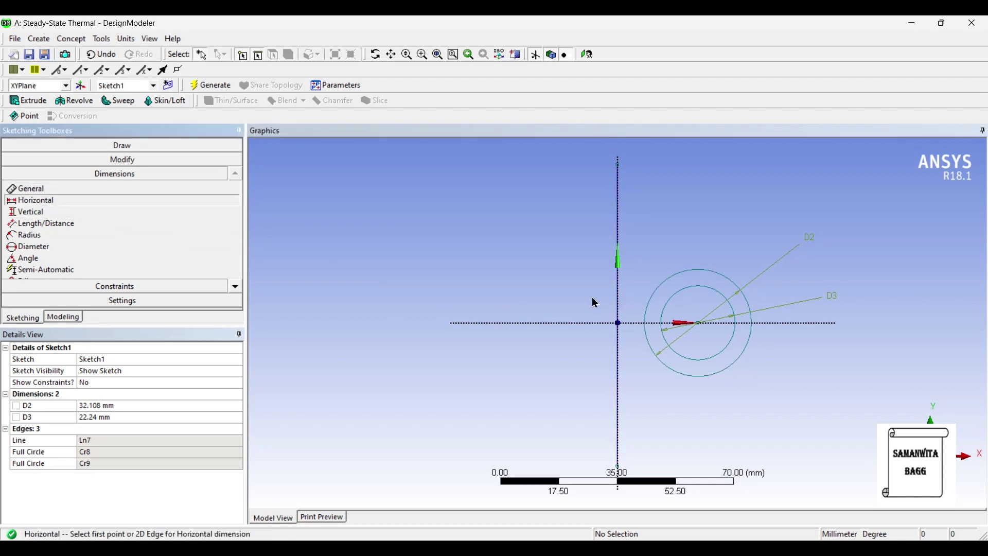
click(618, 323)
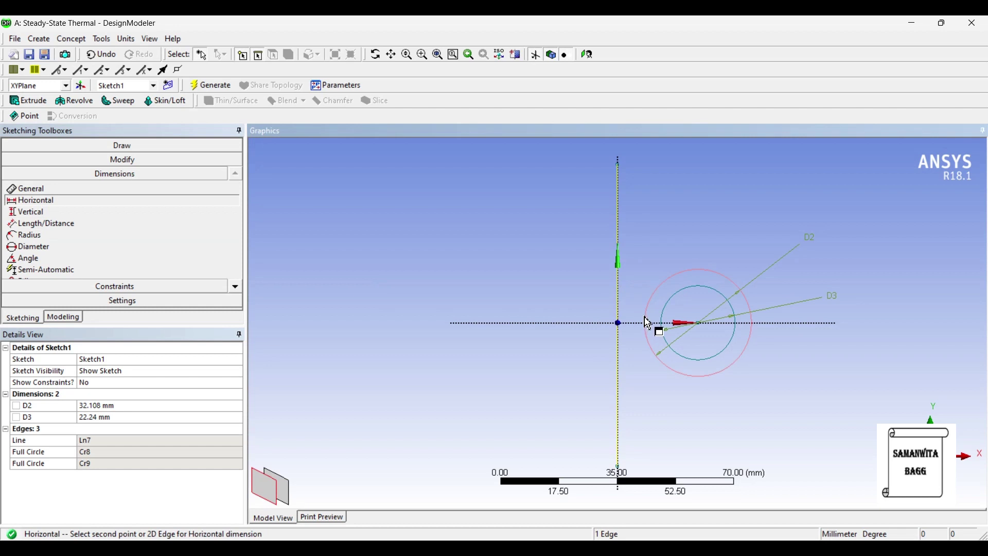
click(648, 325)
click(652, 389)
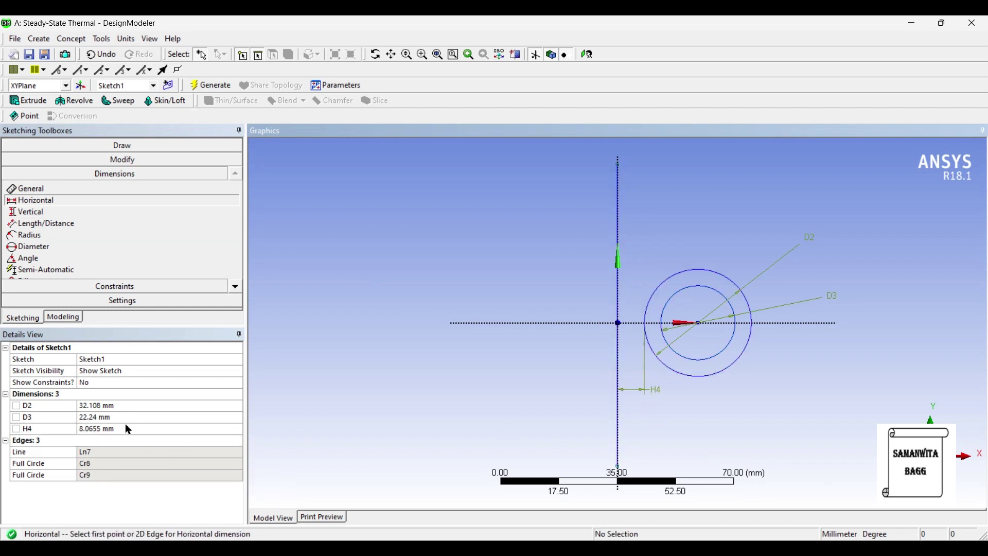
Set D2 to 21 mm, D3 to 10 mm and H4 to 5 mm
click(128, 407)
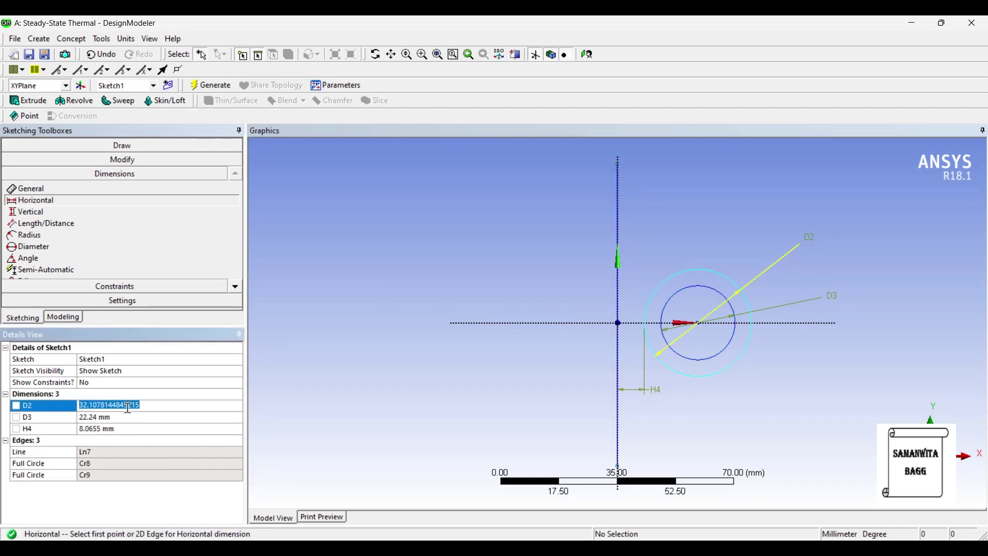
text(21)
key(Return)
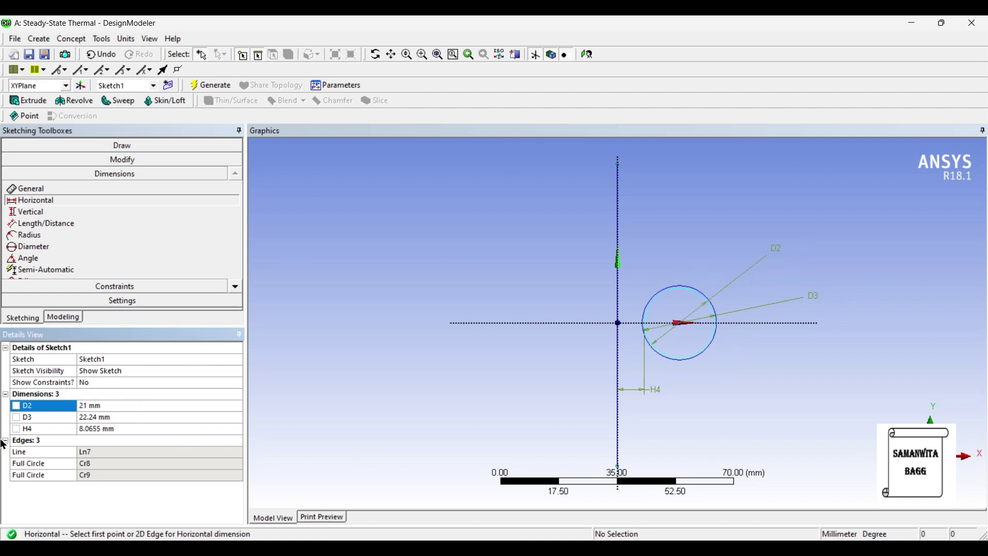
click(132, 418)
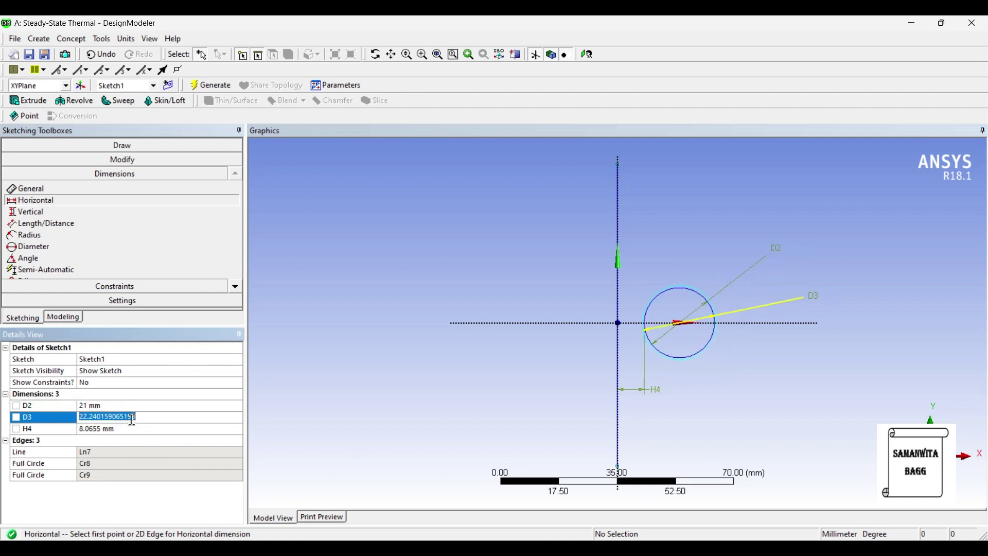
text(10)
key(Return)
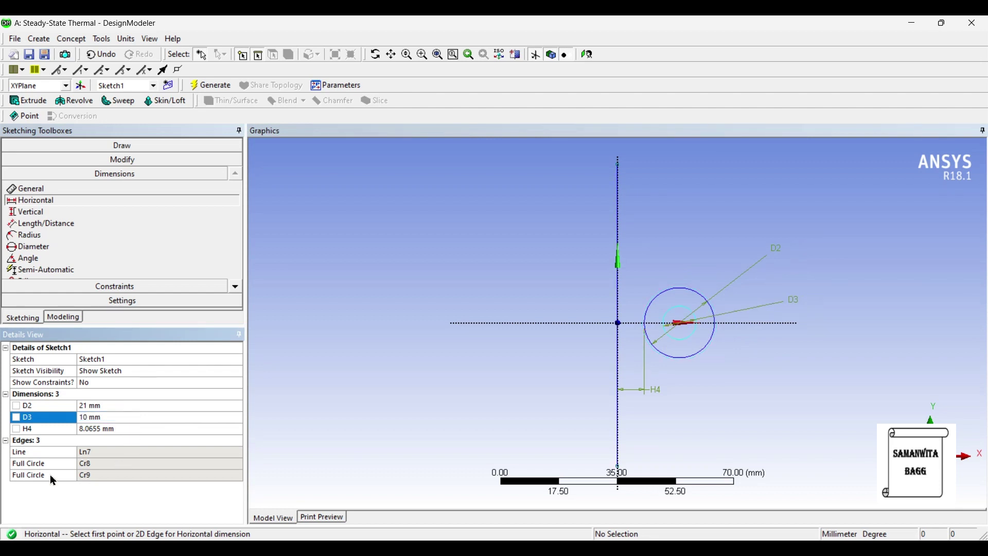
click(93, 429)
text(5)
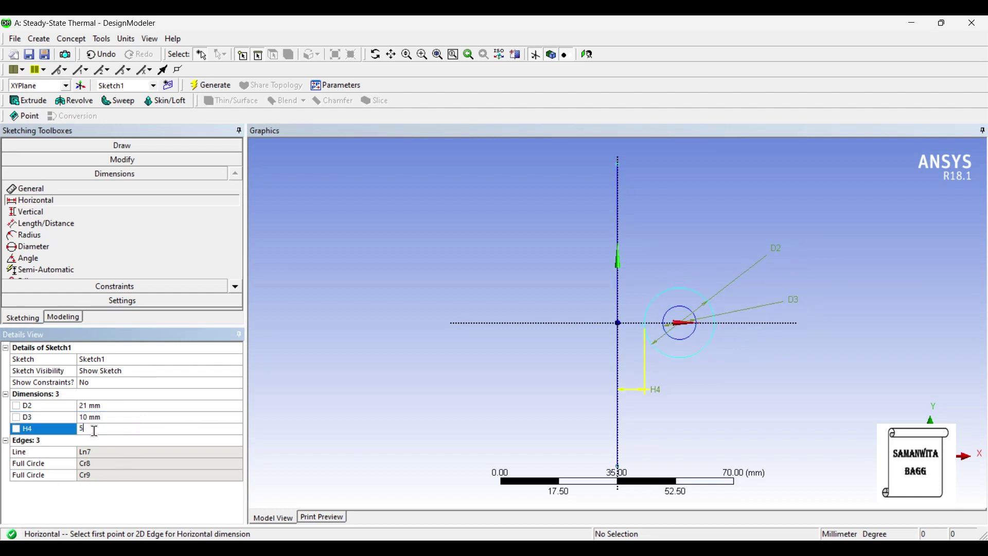
key(Return)
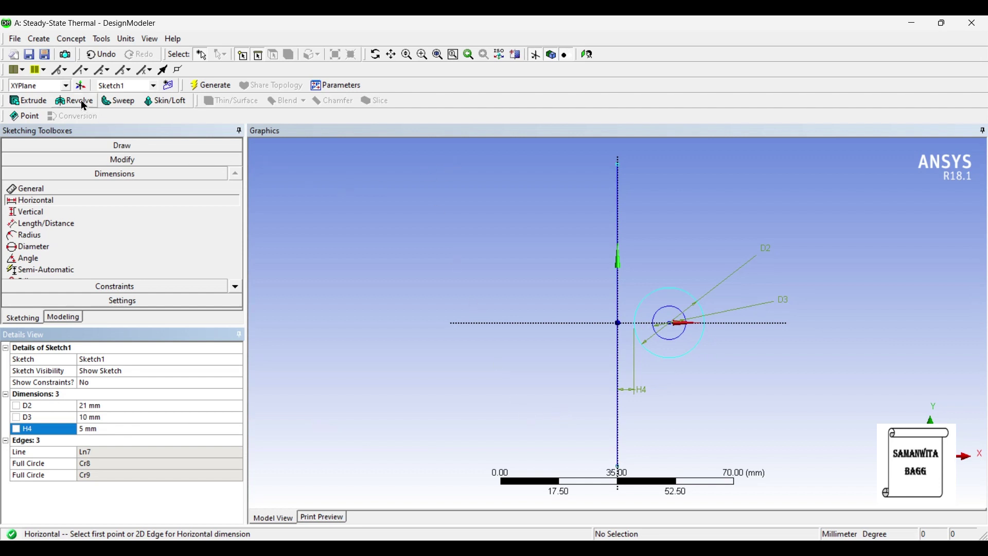
Revolve Sketch1 about the vertical line and generate the full 360° ring body
click(63, 318)
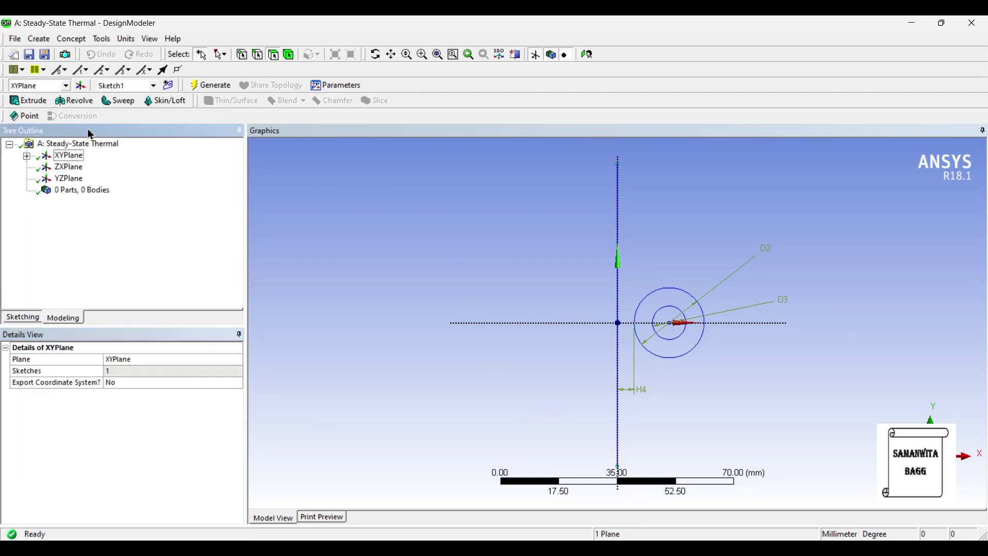
click(74, 100)
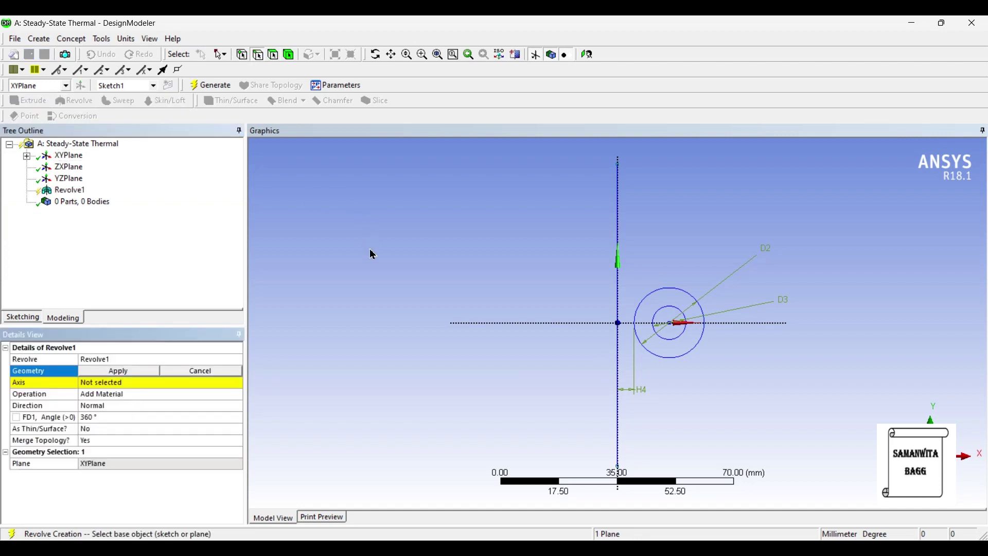
click(676, 319)
click(107, 369)
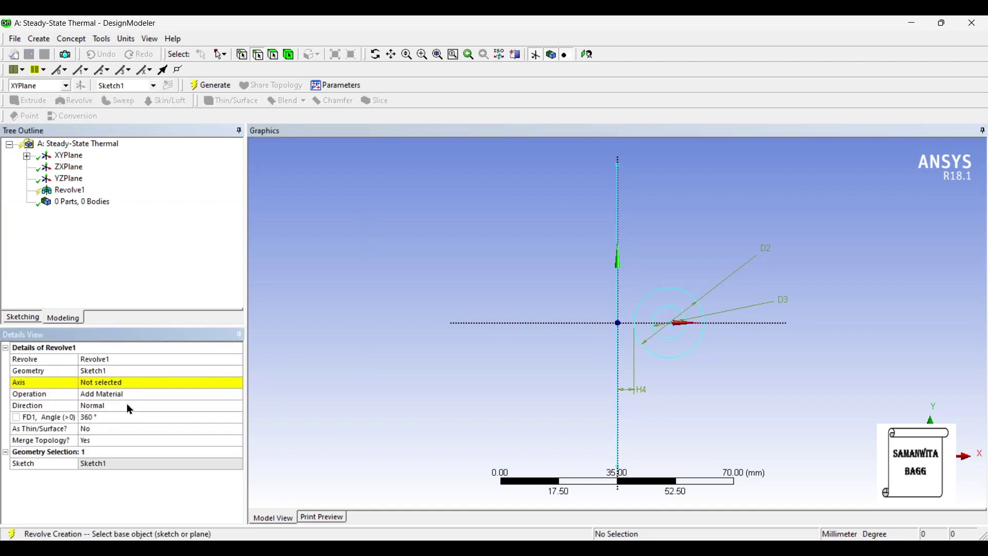
click(110, 383)
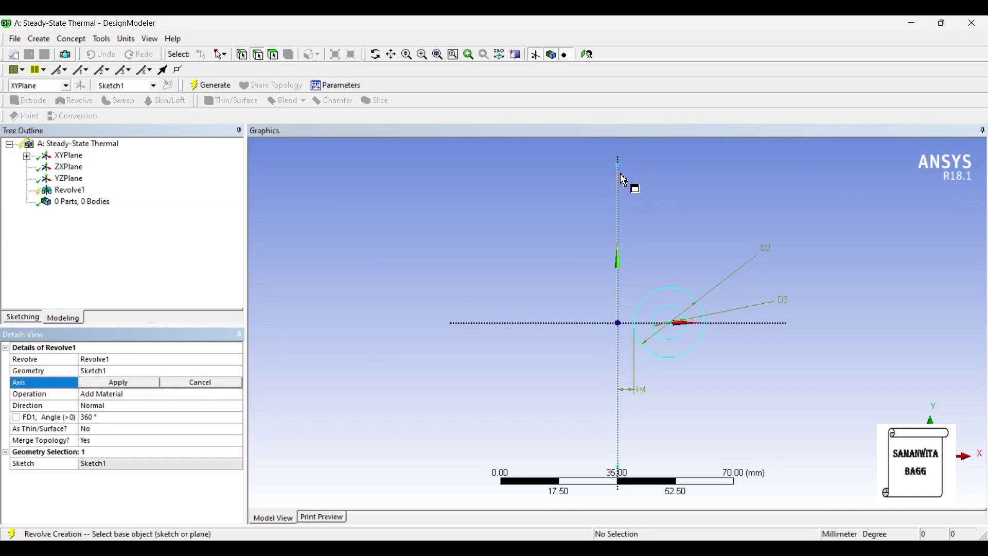
click(624, 192)
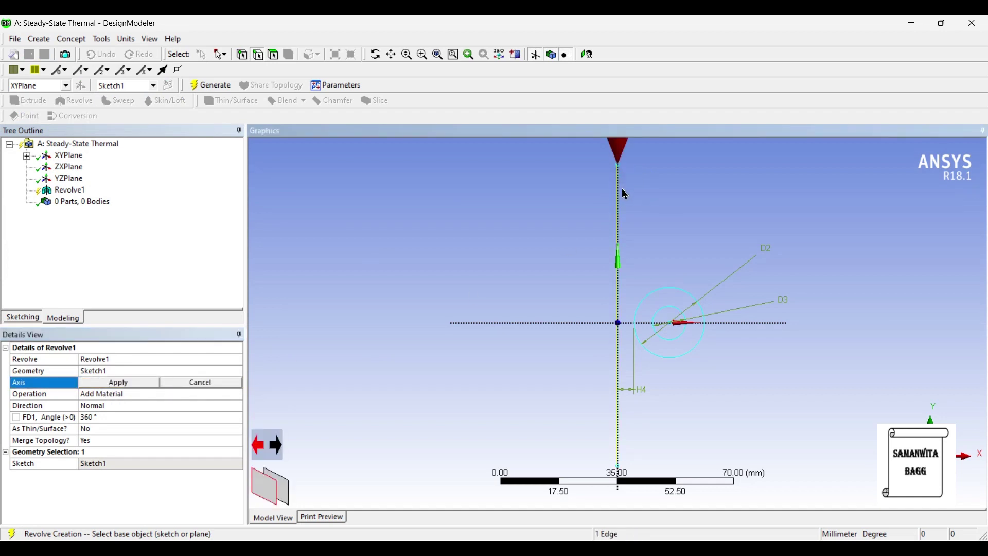
click(117, 387)
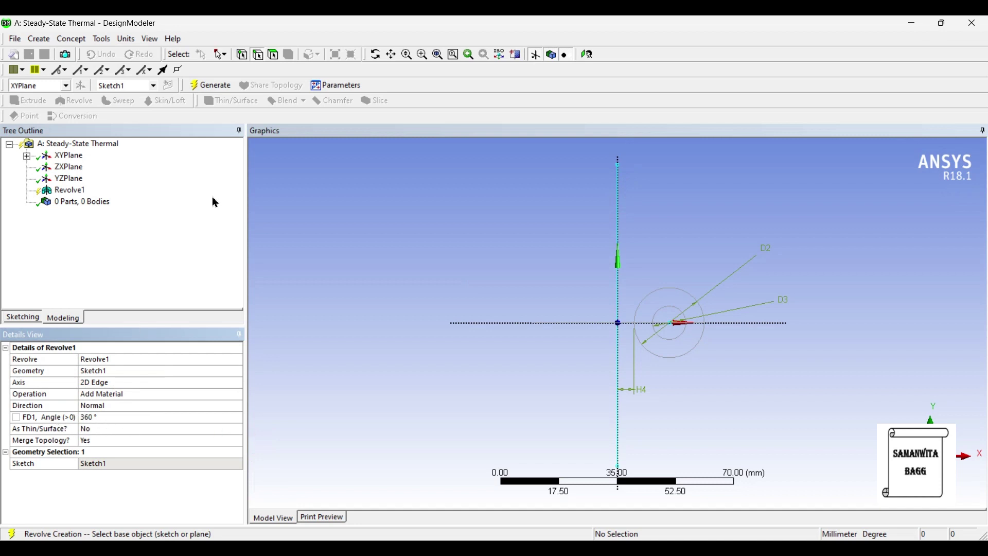
click(207, 85)
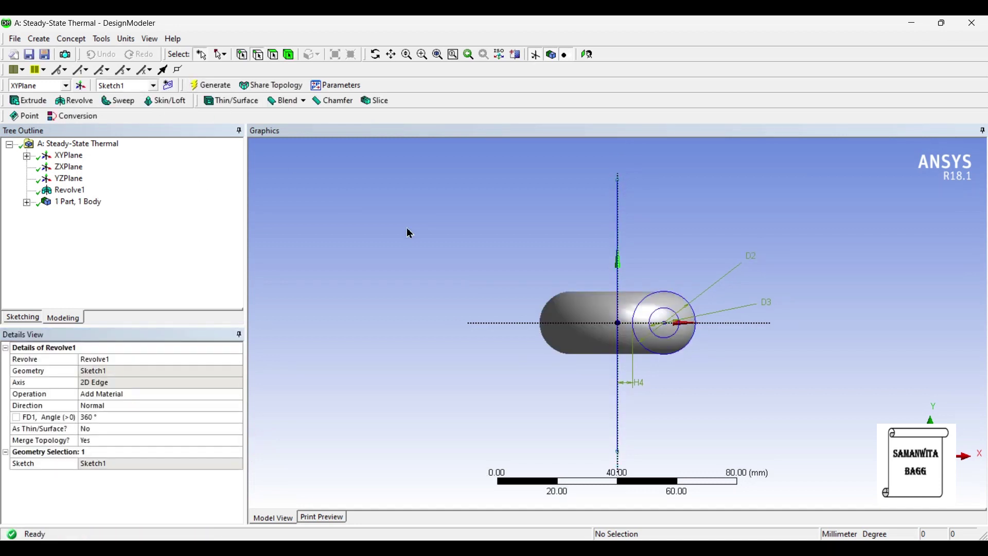
mouse_move(628, 310)
middle_down()
mouse_move(634, 393)
mouse_move(615, 325)
mouse_move(622, 355)
mouse_move(584, 293)
mouse_move(592, 344)
mouse_move(575, 349)
middle_up()
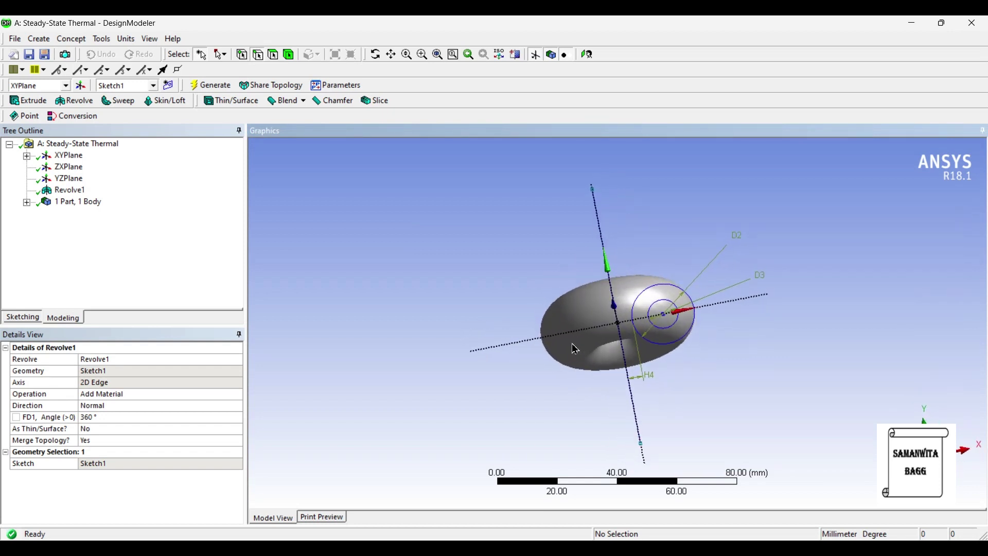
click(110, 418)
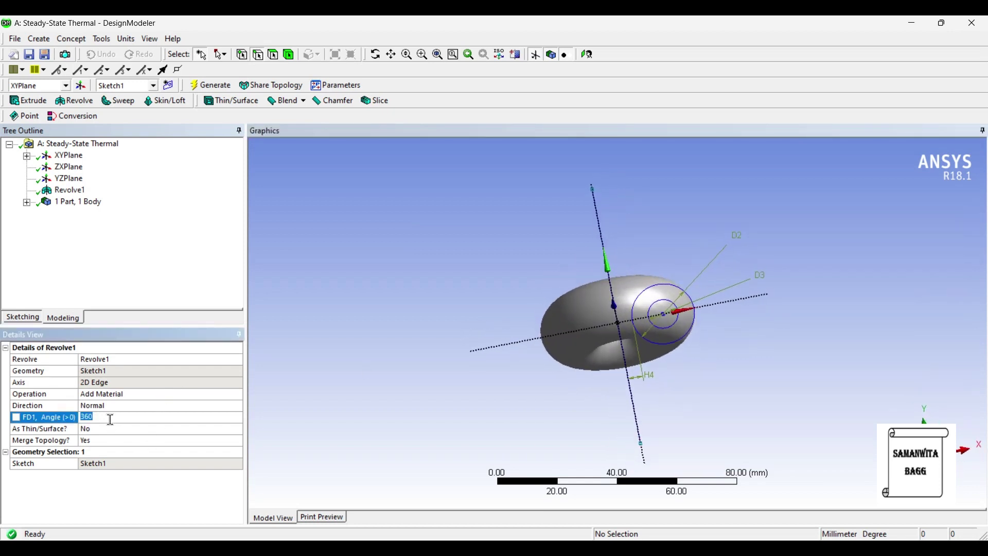
Try revolve angles of 180° and 270°, regenerating and inspecting each result
text(180)
key(Return)
click(203, 85)
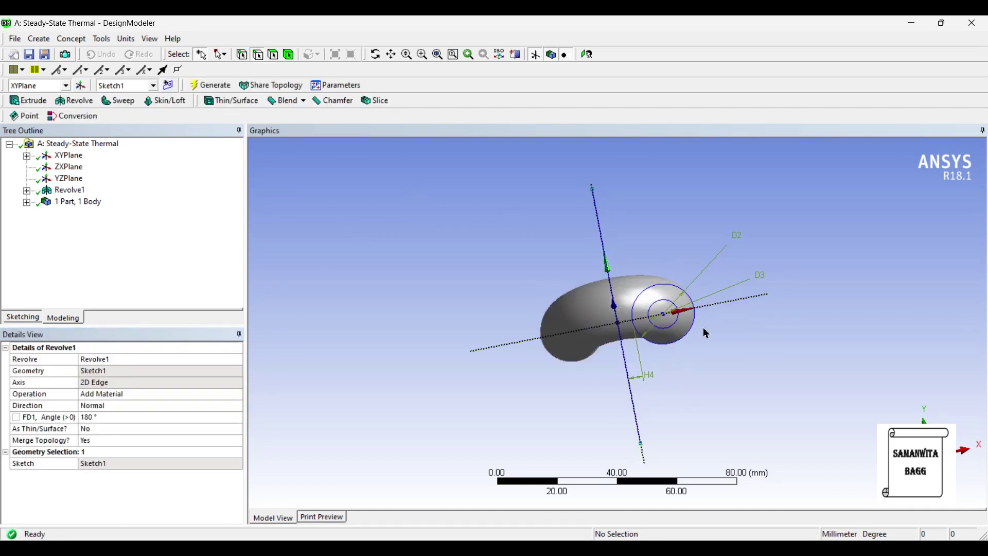
middle_drag(603, 349, 577, 297)
middle_drag(698, 324, 584, 353)
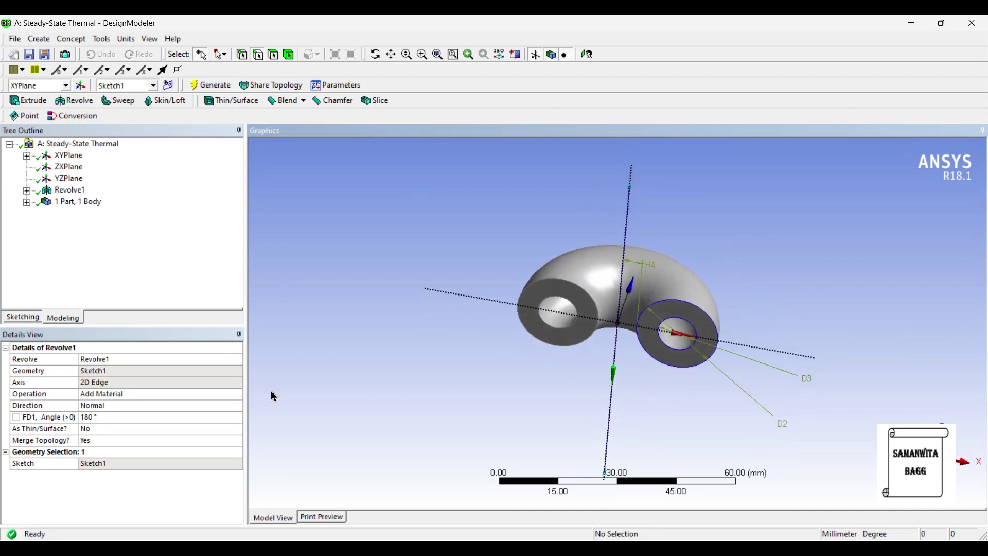
click(89, 417)
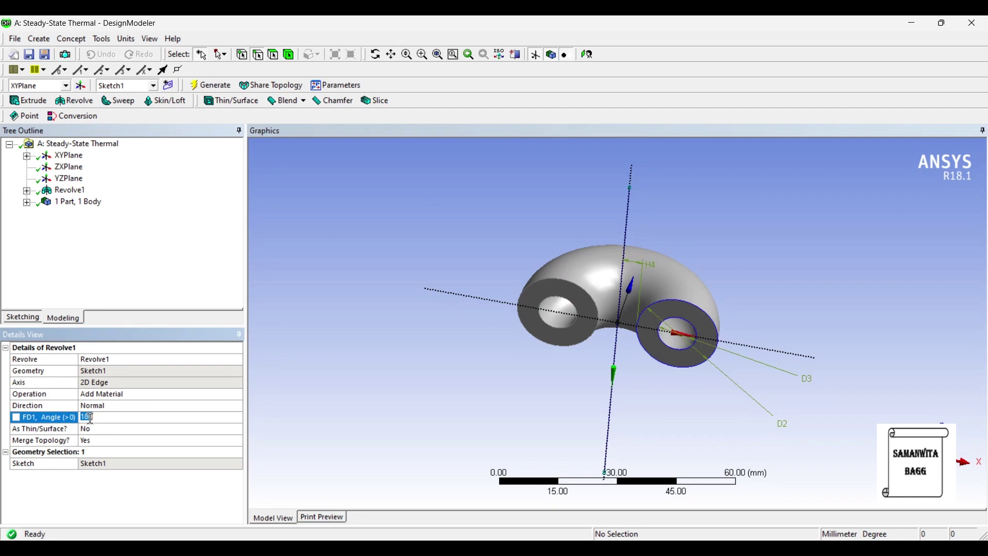
text(270)
click(203, 85)
mouse_move(542, 364)
middle_down()
mouse_move(439, 324)
mouse_move(536, 346)
mouse_move(552, 365)
middle_up()
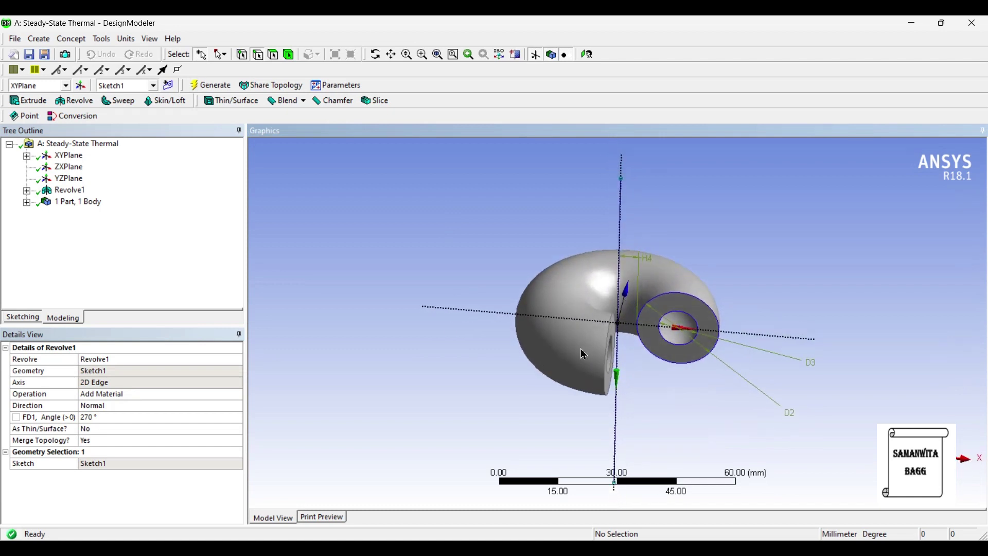
Set the revolve angle back to 180° and regenerate the half-torus
click(108, 418)
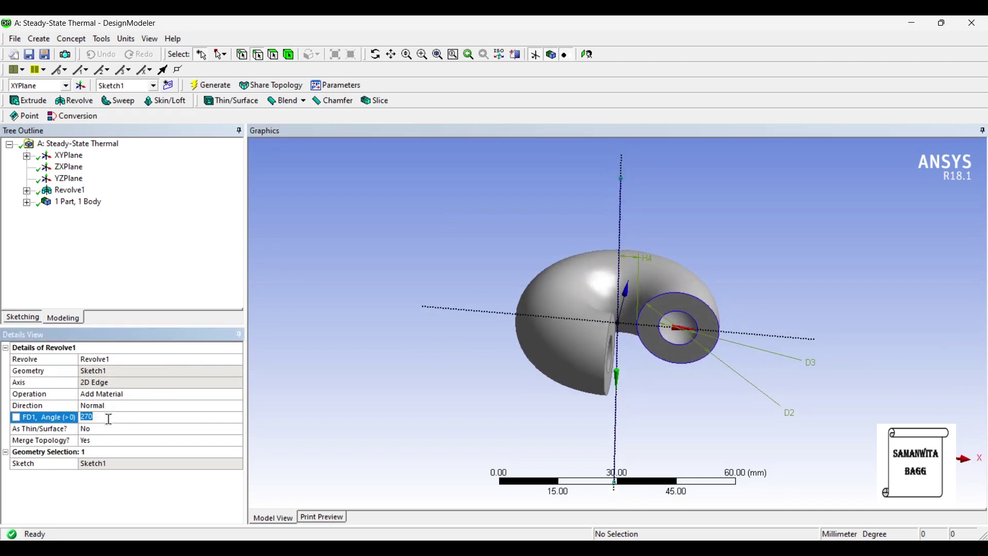
text(180)
key(Return)
click(211, 85)
mouse_move(569, 323)
middle_down()
mouse_move(575, 297)
mouse_move(573, 317)
middle_up()
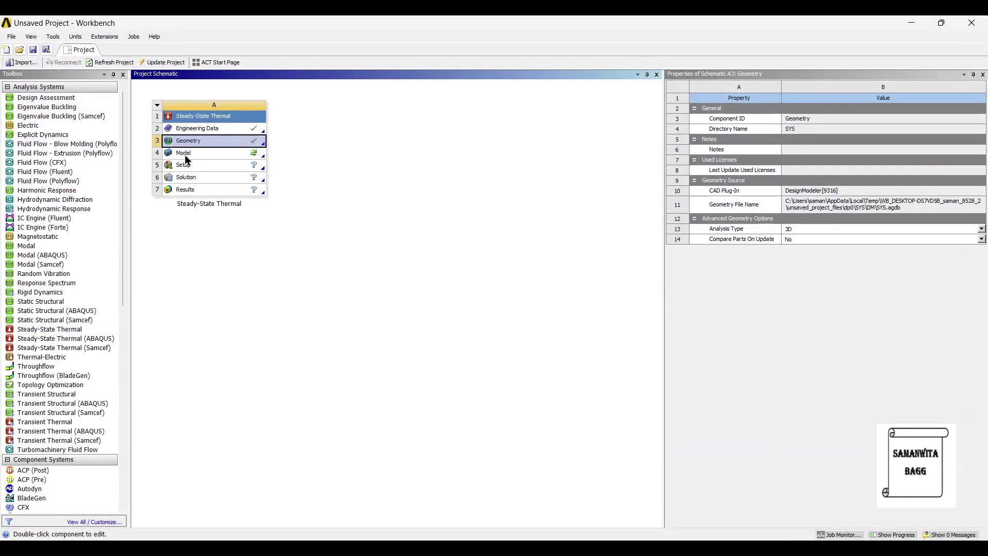
Launch Mechanical from the Steady-State Thermal system's Model cell
double_click(186, 157)
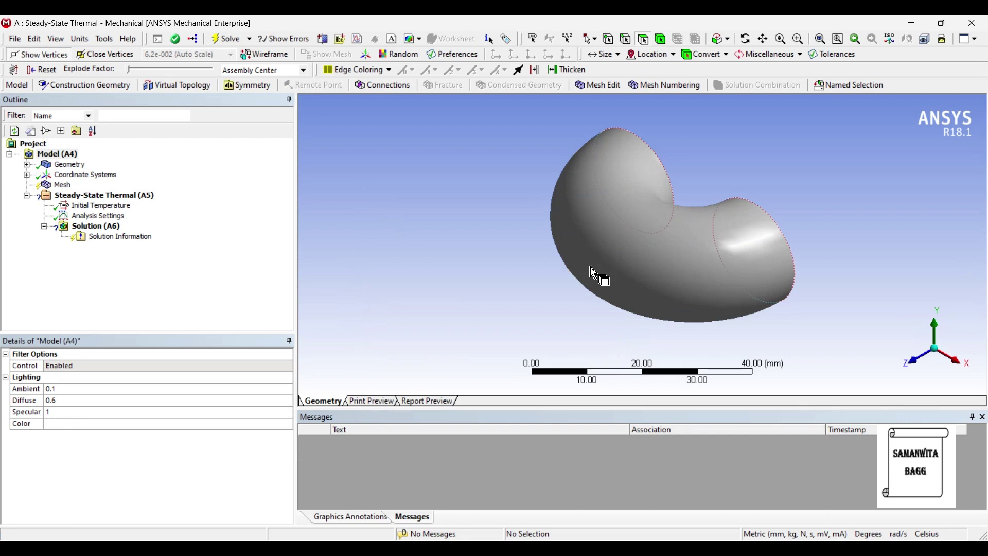
Orbit the pipe to view both of its open ends
middle_drag(593, 273, 555, 250)
Change the mesh sizing Relevance Center from Coarse to Fine
click(64, 185)
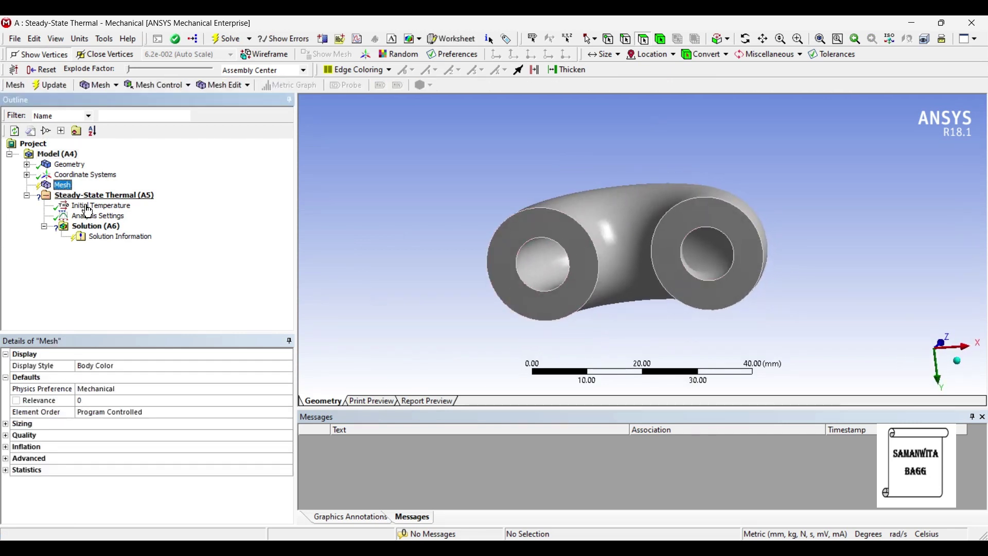
click(6, 425)
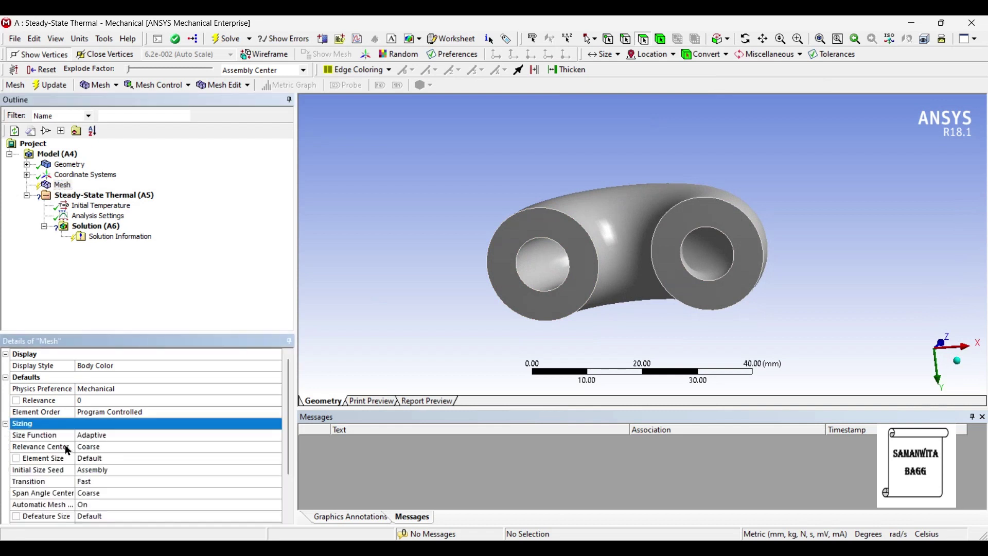
click(115, 447)
click(280, 450)
click(132, 474)
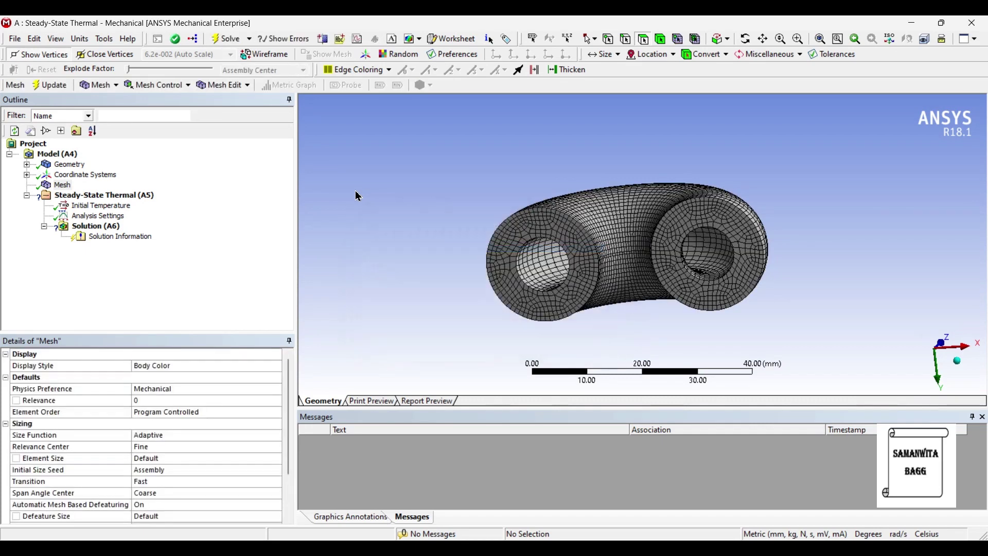
click(128, 198)
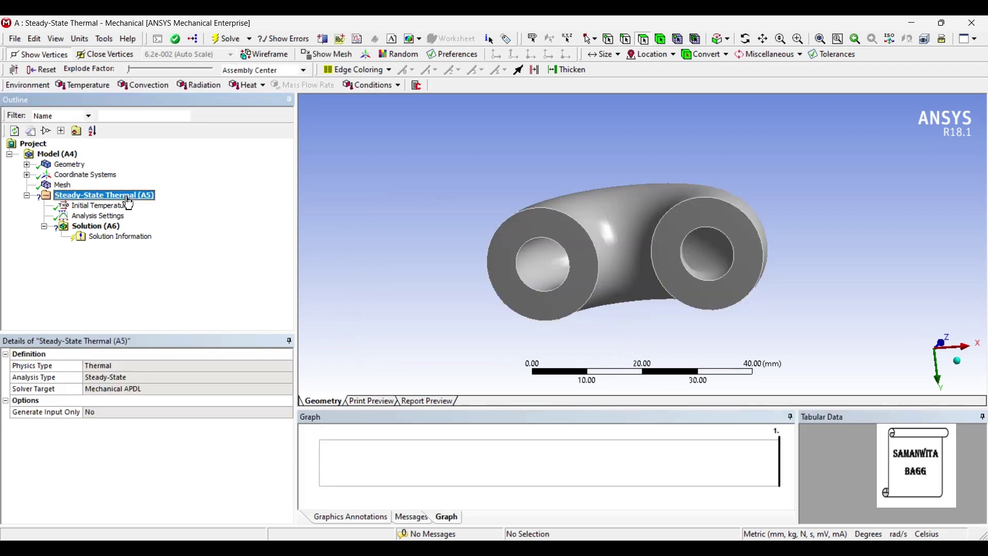
Apply a 200 °C Temperature load to the pipe's inner bore face
right_click(131, 203)
mouse_move(155, 204)
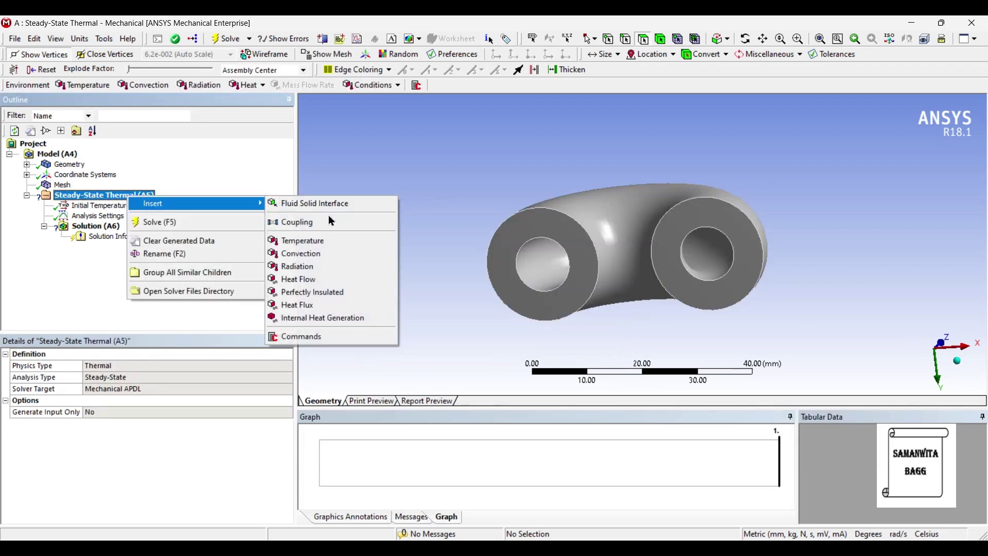
click(333, 240)
click(539, 250)
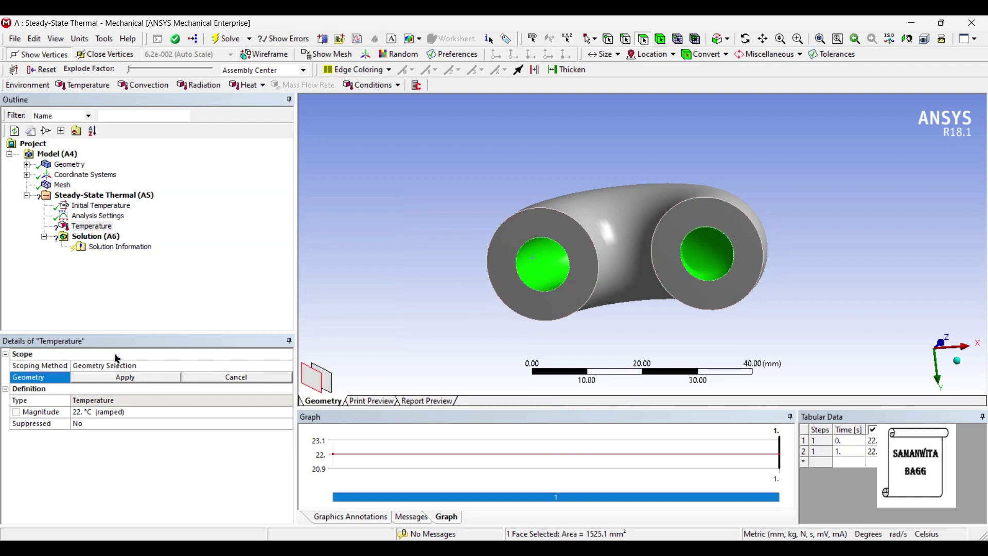
click(116, 383)
click(115, 411)
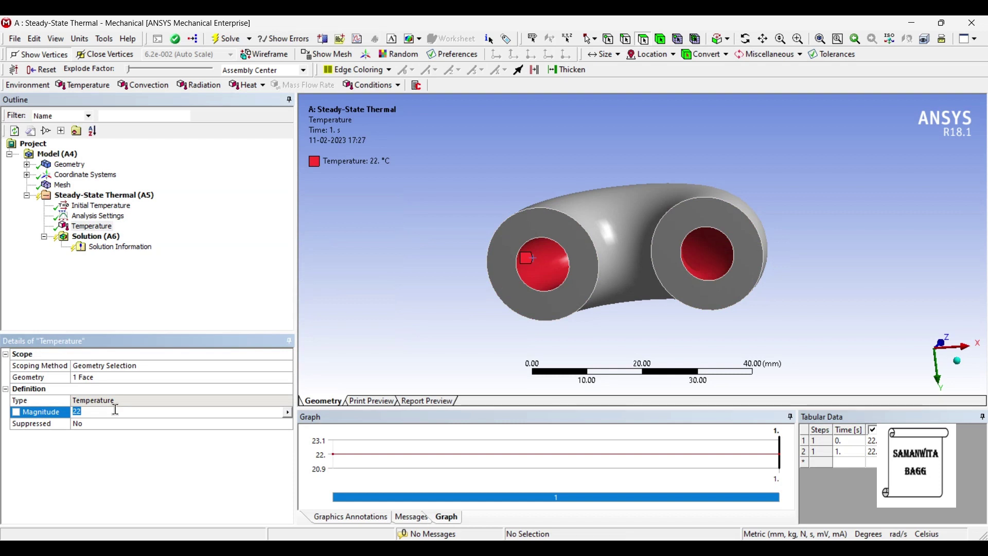
key(Return)
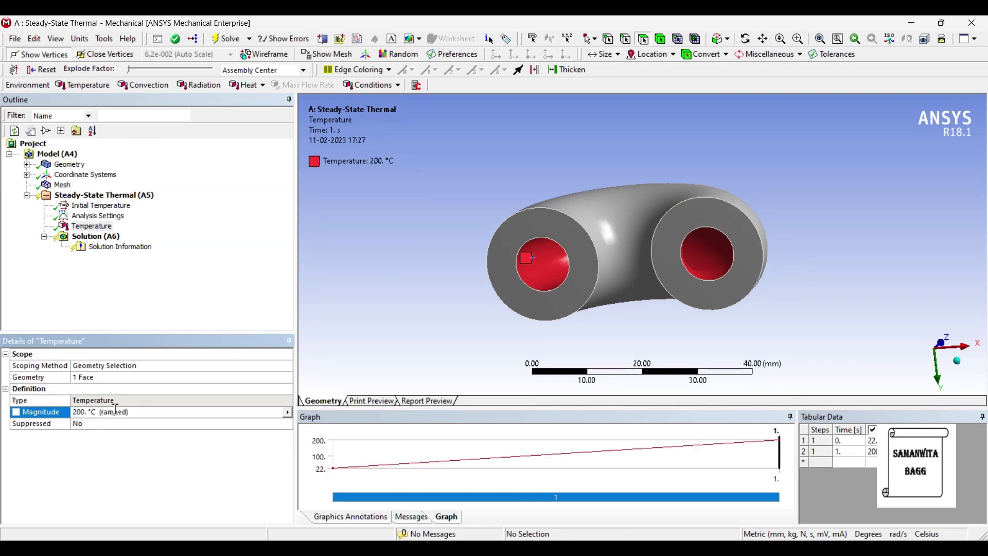
mouse_move(574, 300)
middle_down()
mouse_move(560, 305)
mouse_move(570, 306)
middle_up()
click(623, 209)
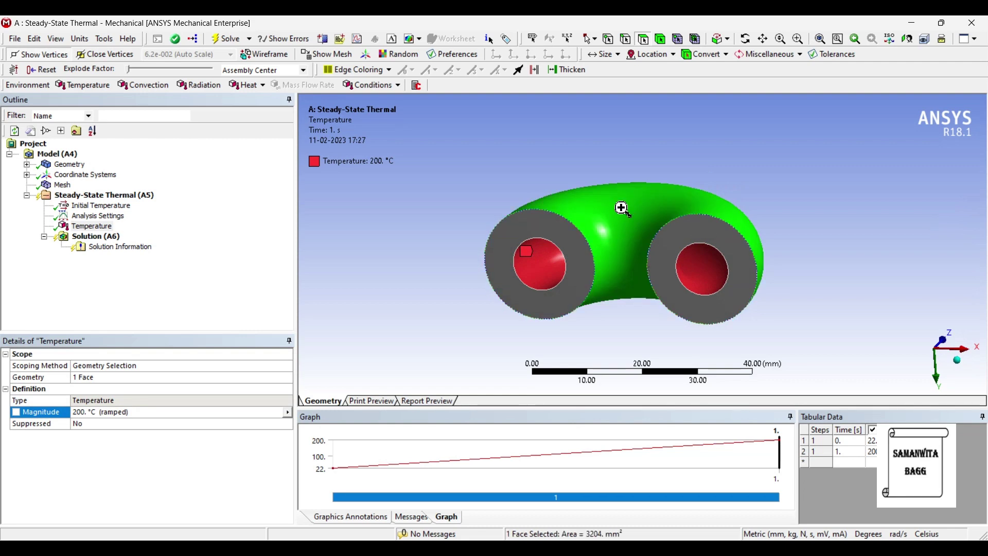
Add Convection to the outer face with film coefficient 55 W/mm²·°C and 22 °C ambient
right_click(623, 209)
mouse_move(674, 214)
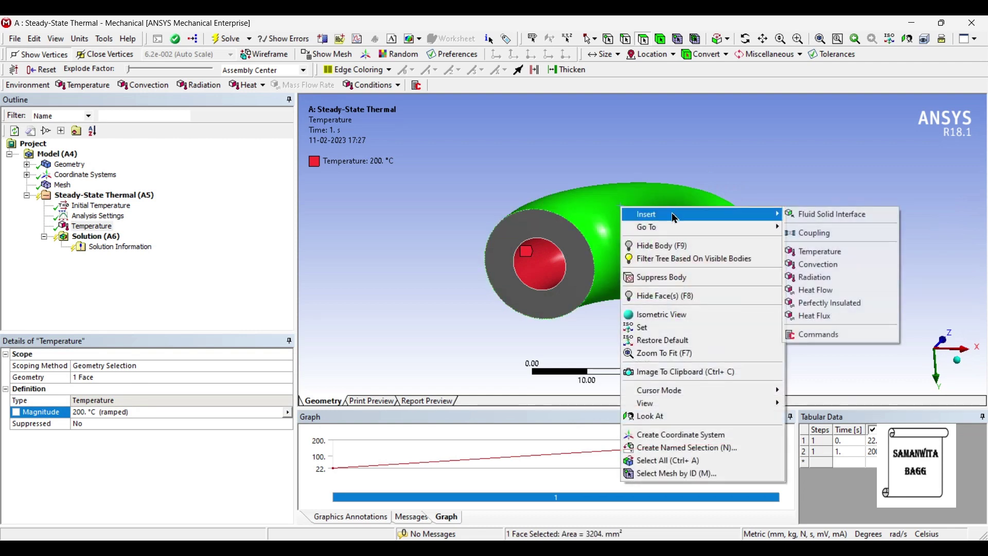
click(850, 265)
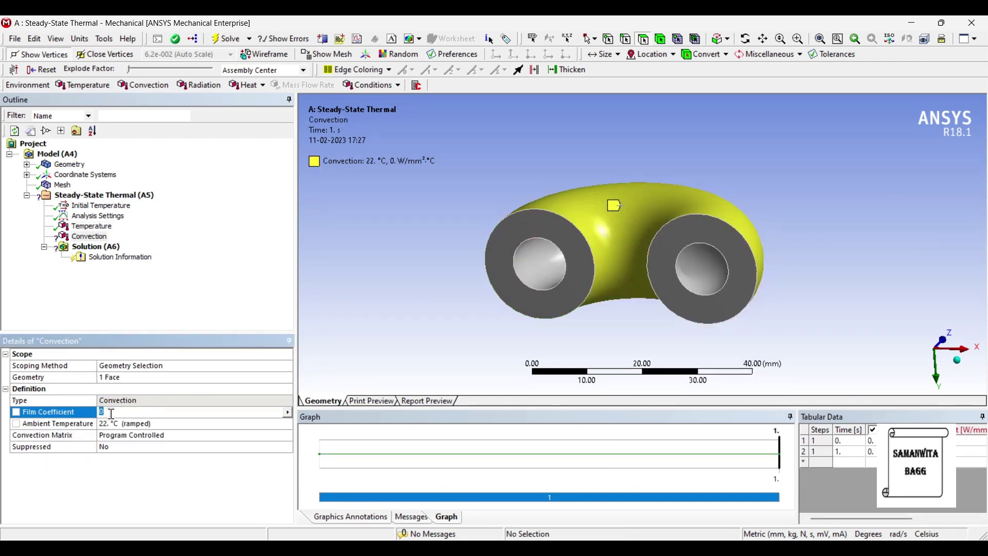
text(22)
key(Return)
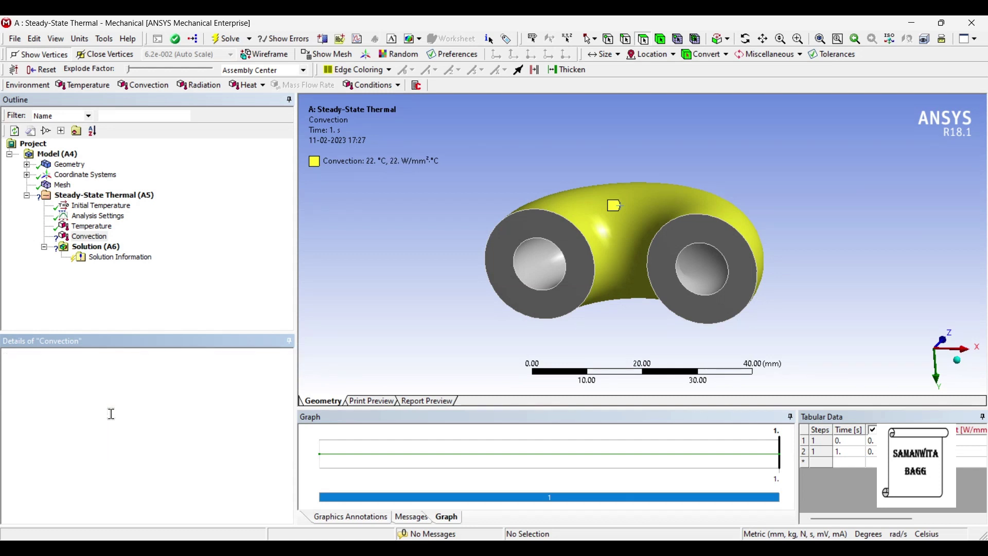
click(111, 413)
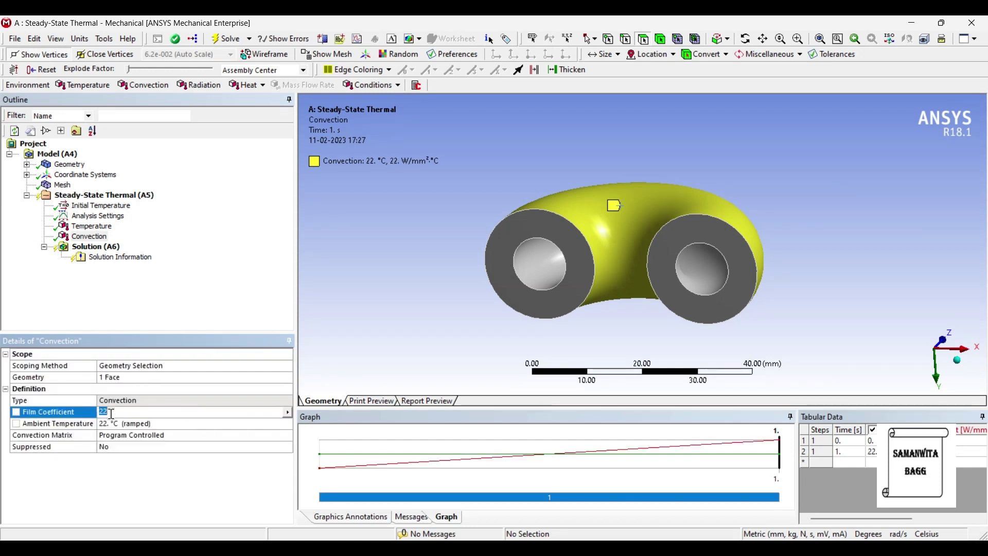
key(Return)
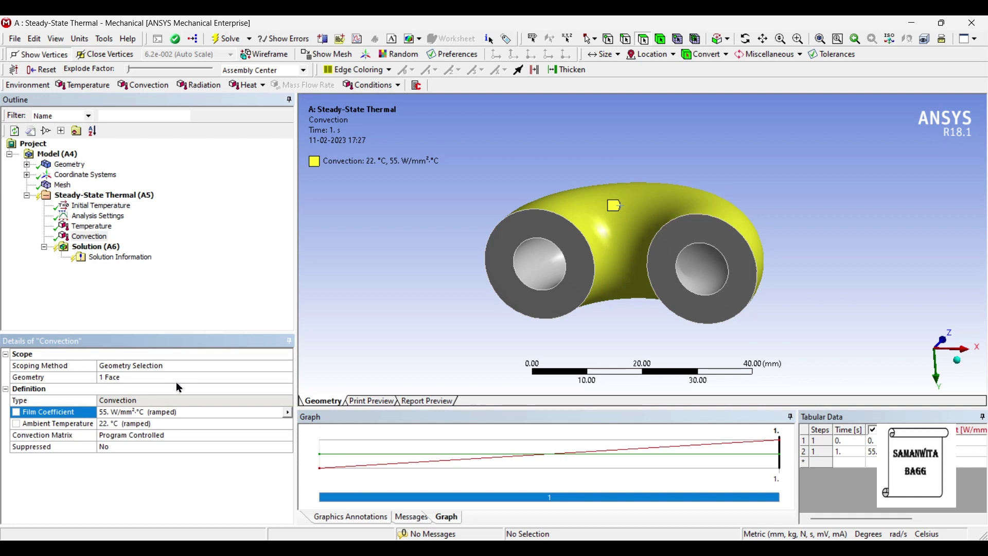
click(576, 252)
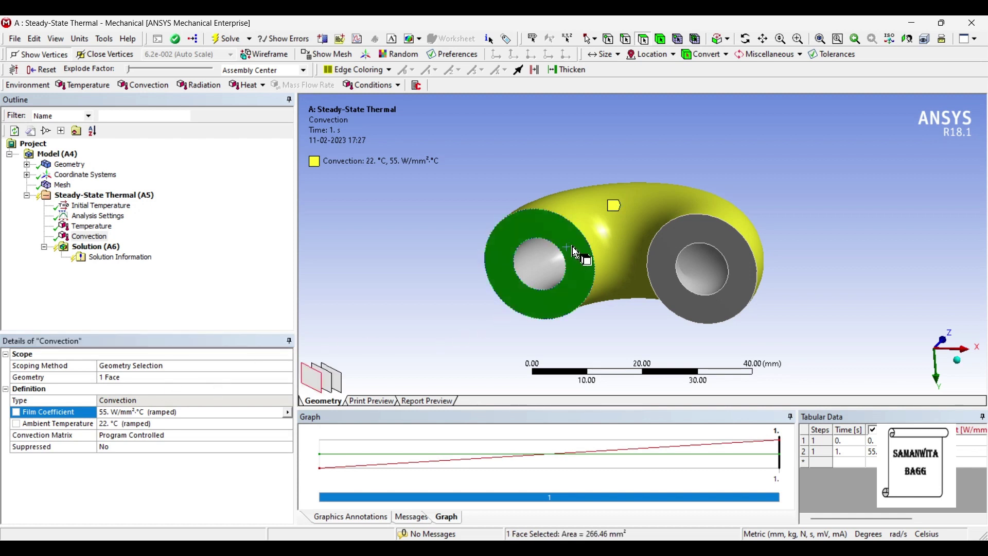
Apply Radiation with emissivity 1 and 45 °C ambient to both annular pipe end faces
ctrl+click(677, 248)
right_click(676, 246)
mouse_move(687, 252)
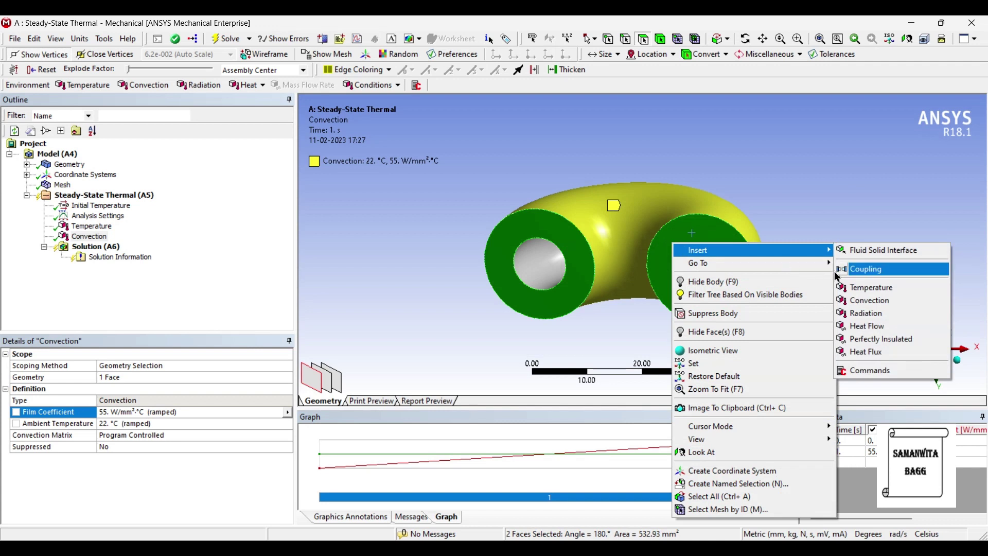
click(863, 313)
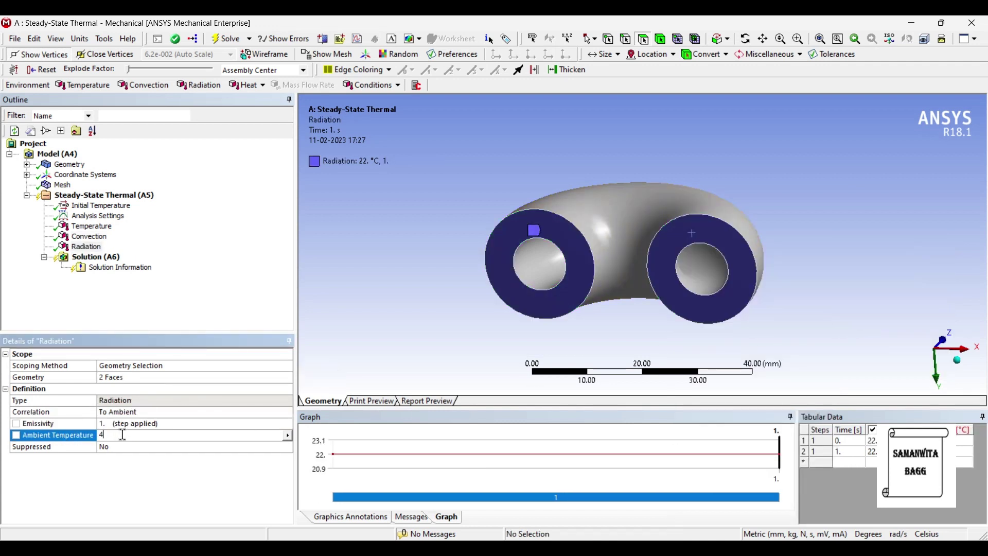
key(Return)
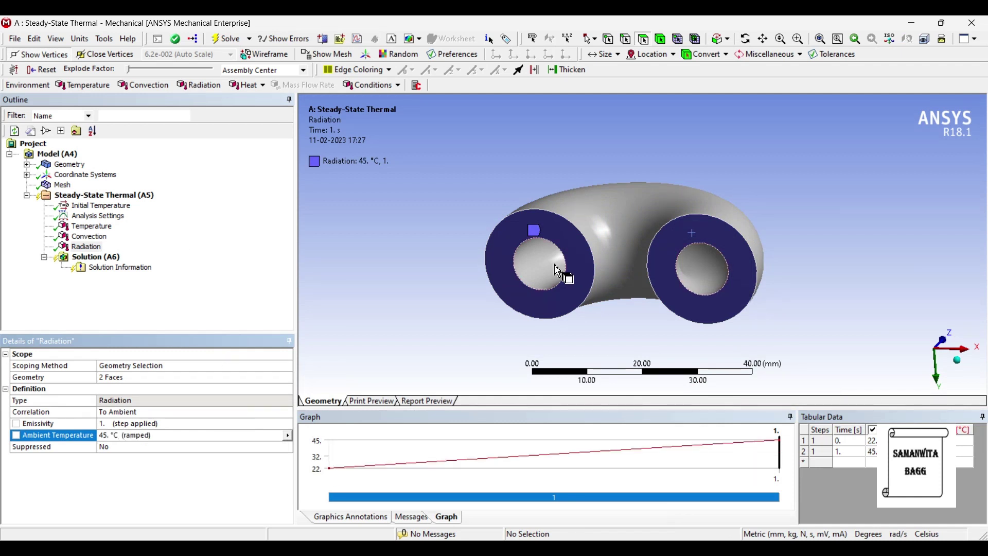
middle_drag(559, 270, 519, 321)
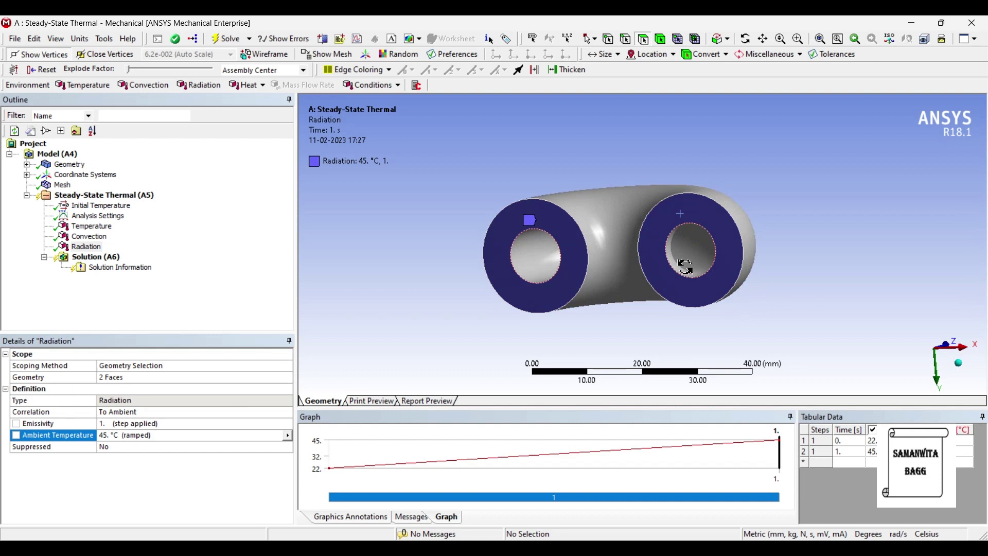
middle_drag(688, 276, 514, 291)
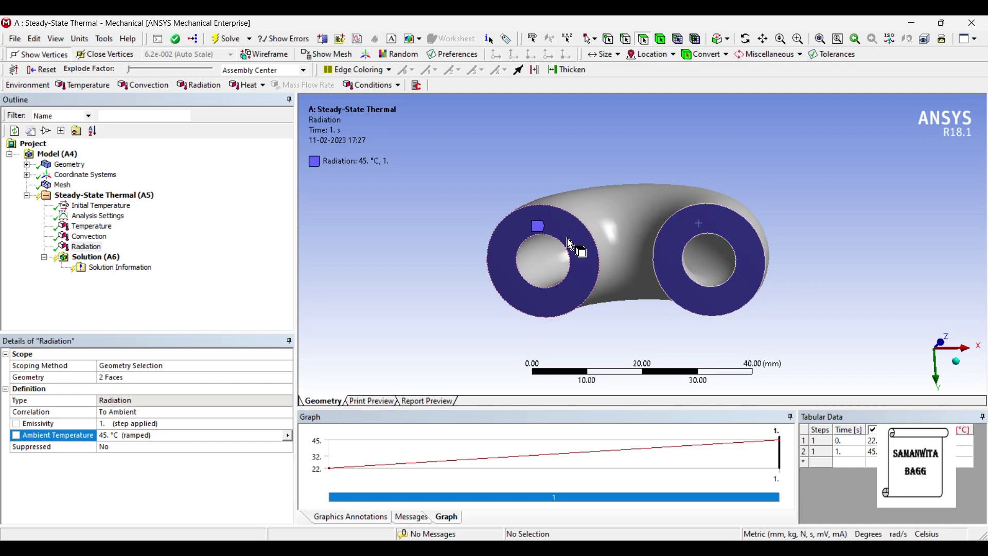
Insert Temperature and Total Heat Flux thermal results under Solution (A6)
right_click(116, 262)
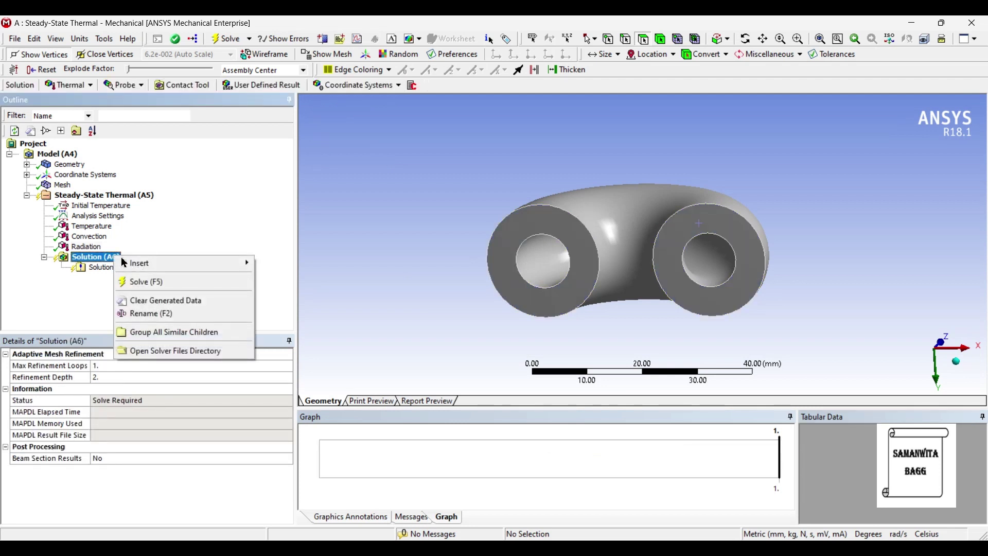
mouse_move(206, 263)
mouse_move(286, 265)
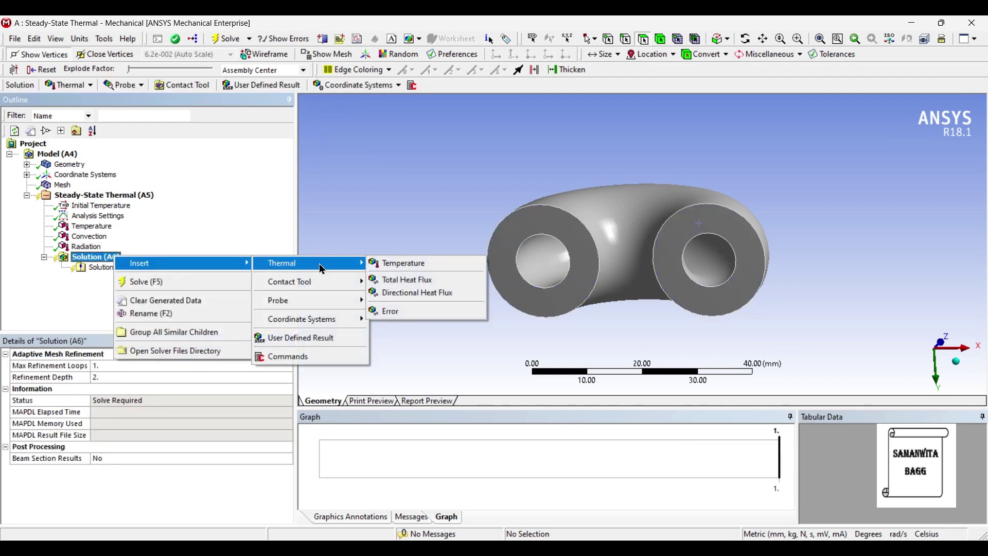
click(416, 269)
right_click(115, 257)
mouse_move(129, 267)
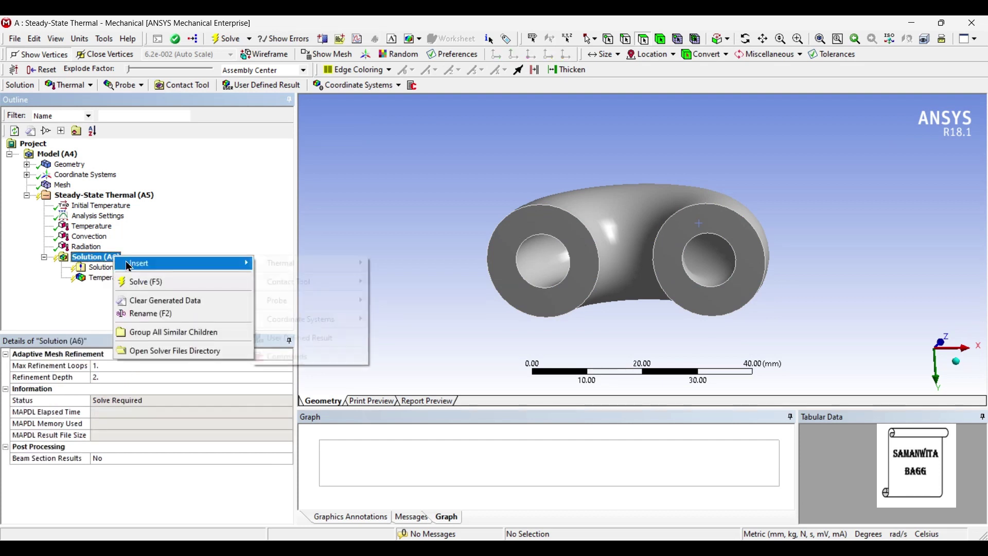
mouse_move(288, 263)
click(412, 282)
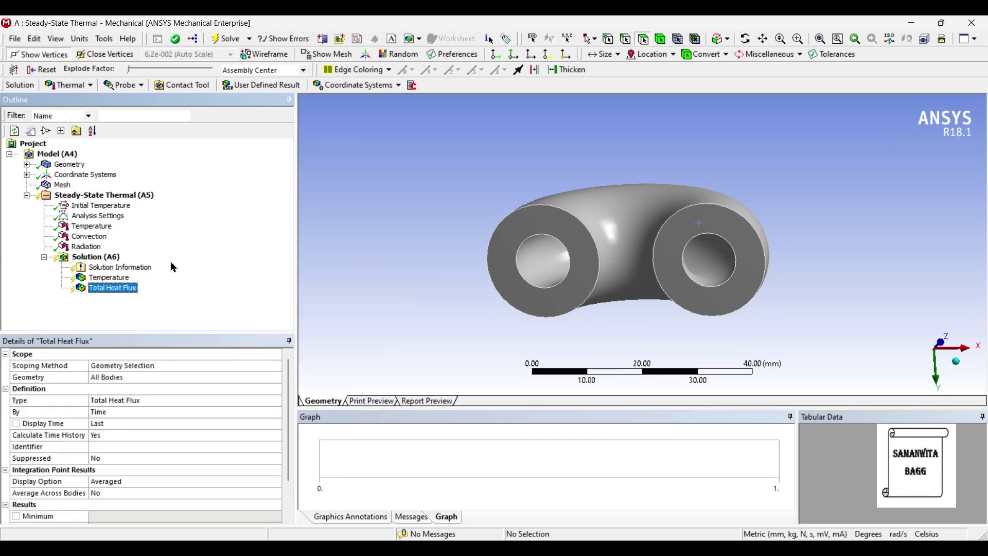
Add a Directional Heat Flux result, then solve the thermal analysis from Solution (A6)
right_click(104, 259)
mouse_move(117, 266)
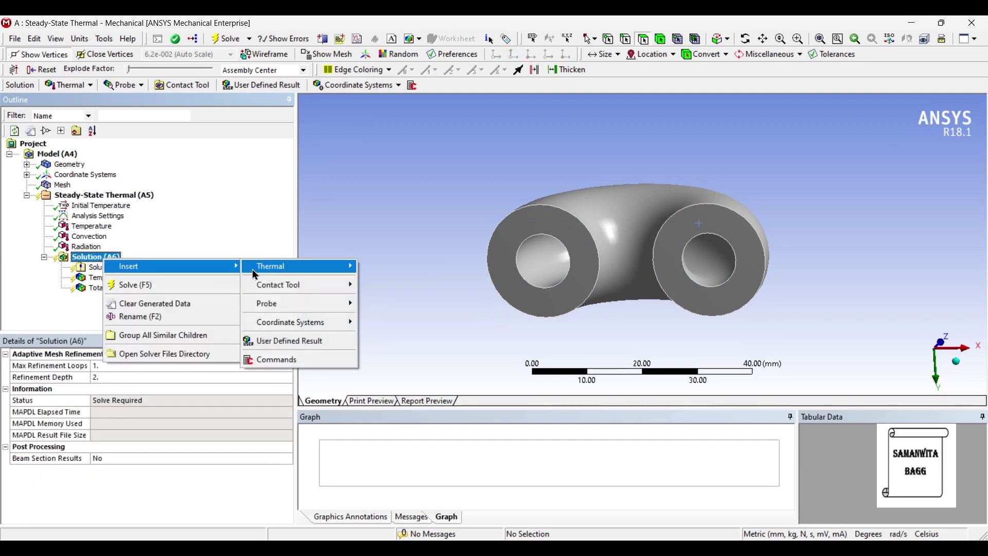
mouse_move(255, 274)
click(438, 297)
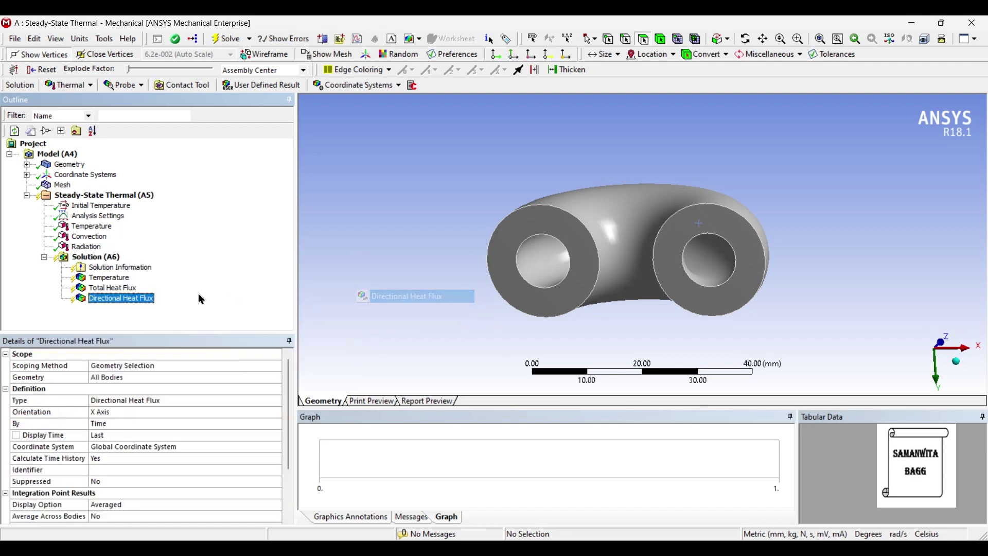
click(113, 259)
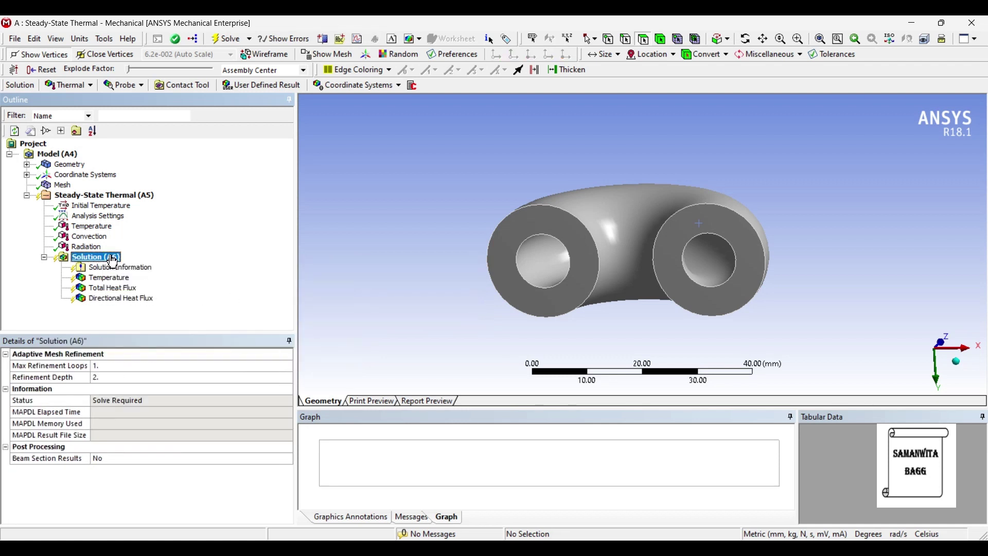
click(229, 41)
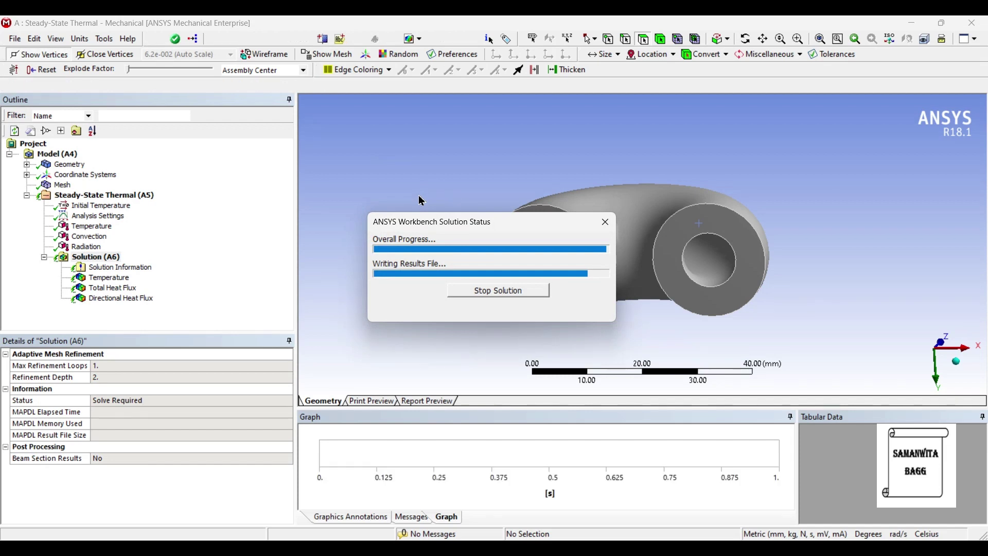
Review and animate the 22.022–200 °C temperature contour, then show Total Heat Flux
click(108, 278)
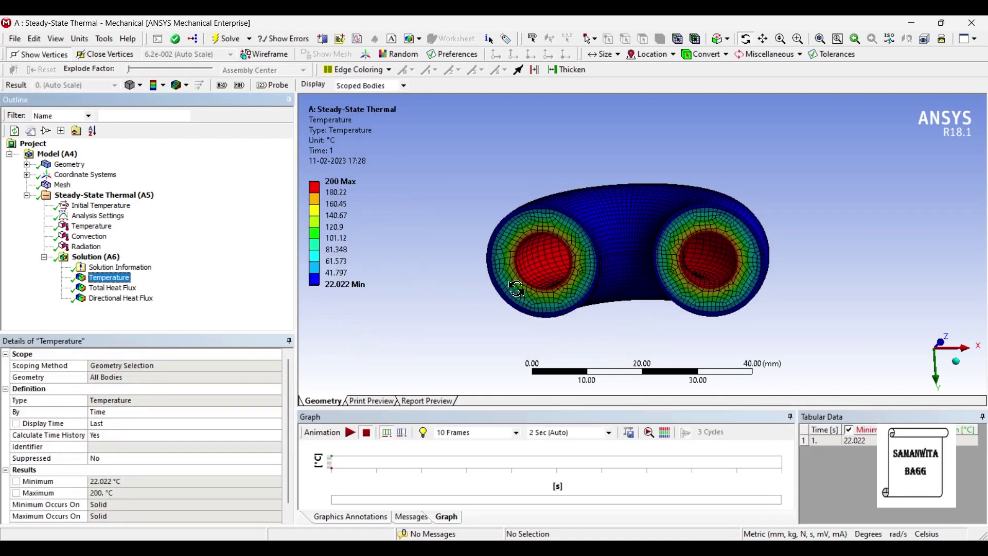
drag(516, 289, 503, 285)
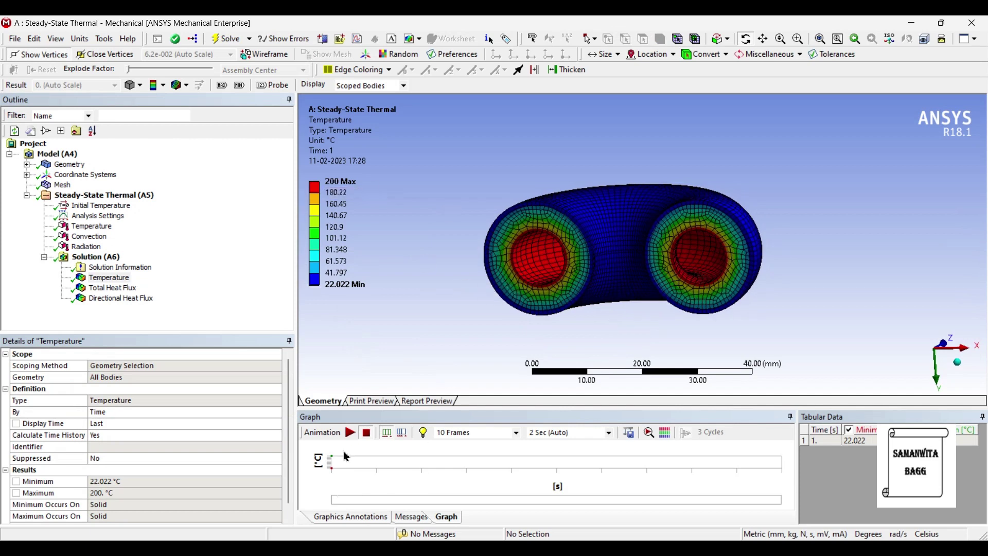
click(350, 435)
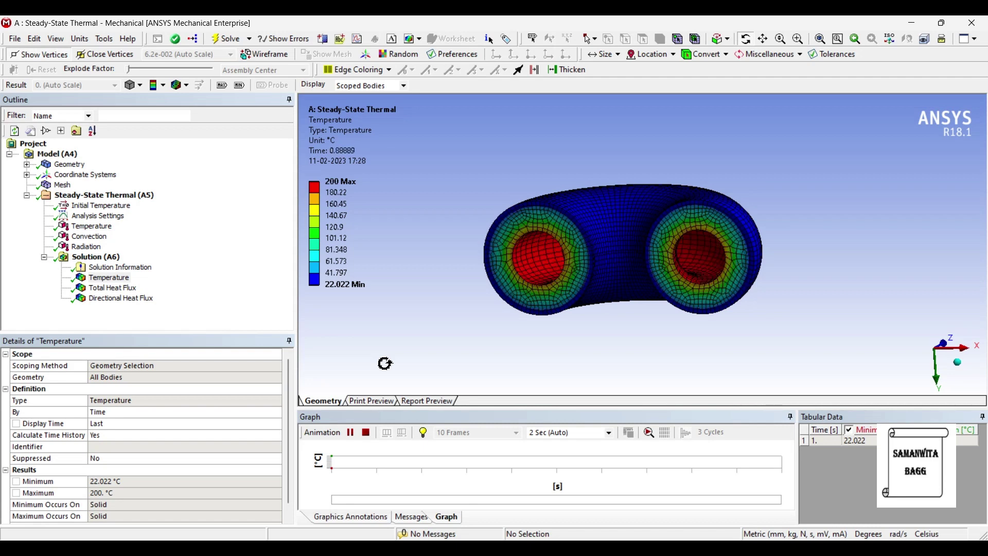
click(350, 433)
click(112, 288)
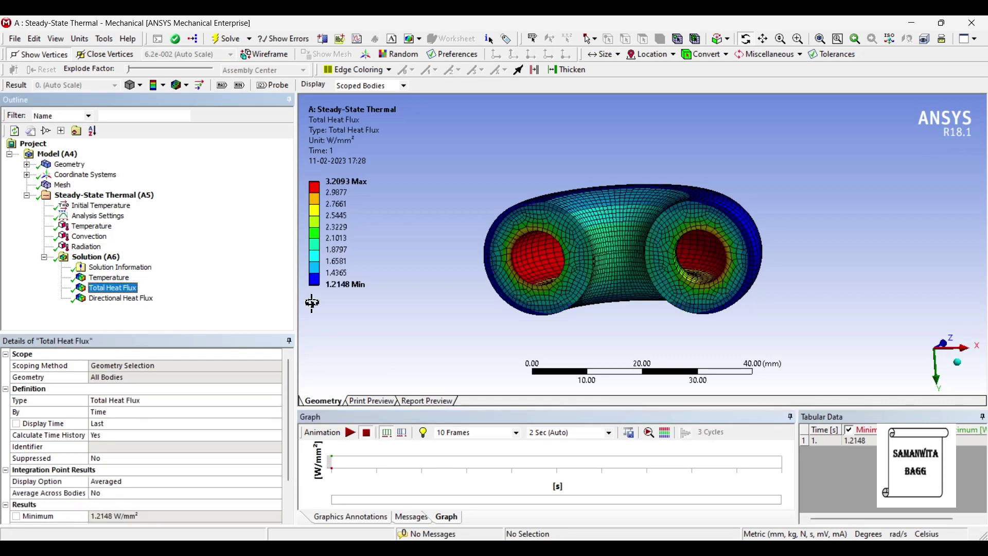
Animate total heat flux, then show and animate the ±3.1978 W/mm² X-axis directional flux
click(350, 433)
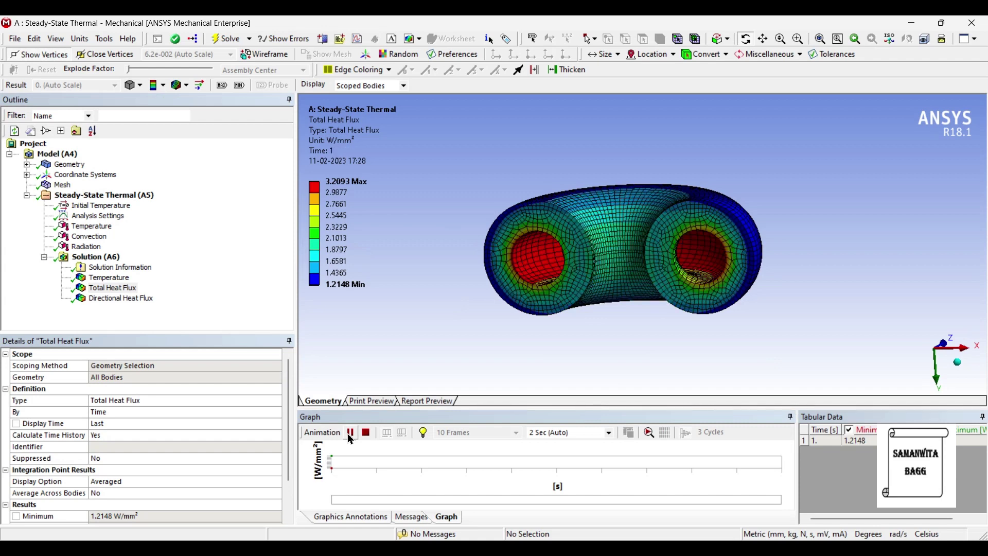
click(350, 433)
click(131, 299)
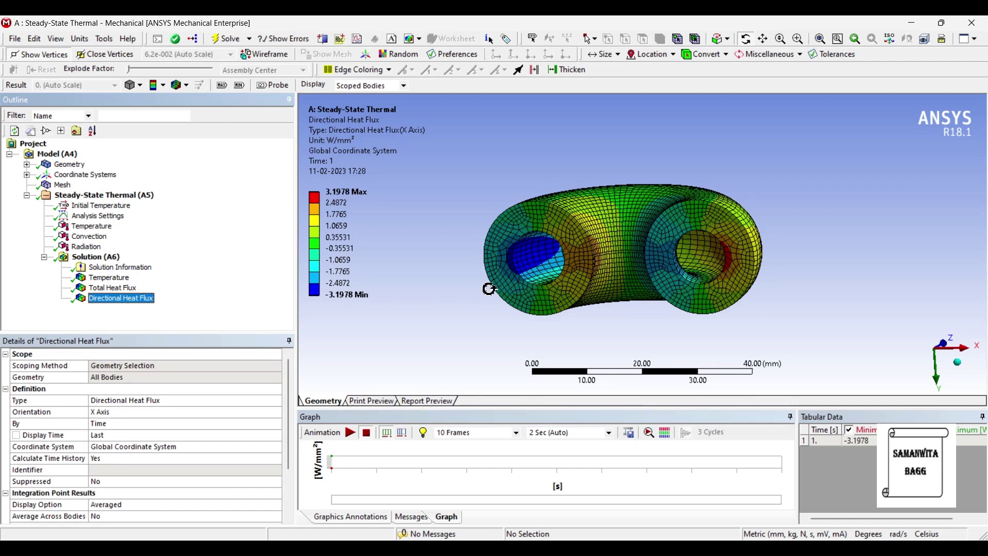
drag(741, 267, 751, 280)
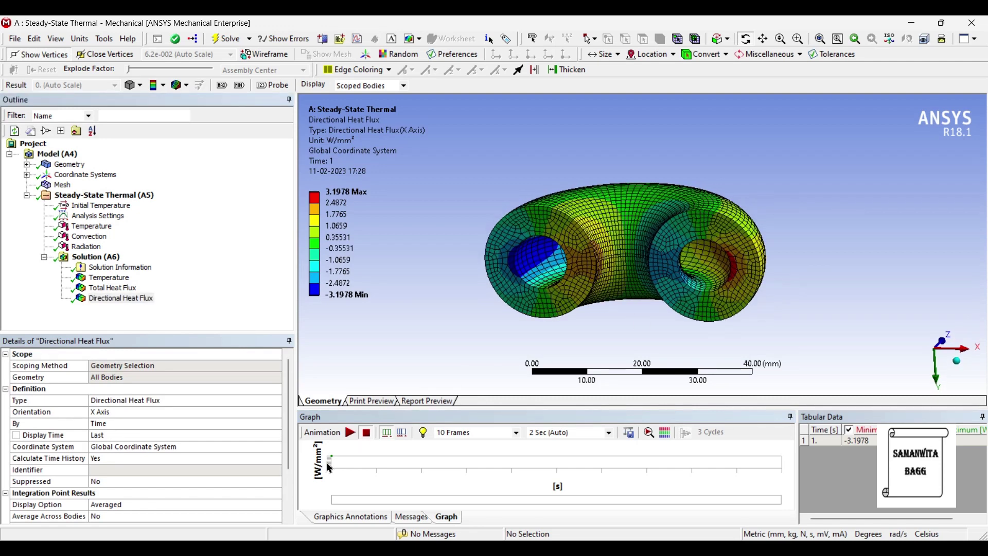
click(350, 434)
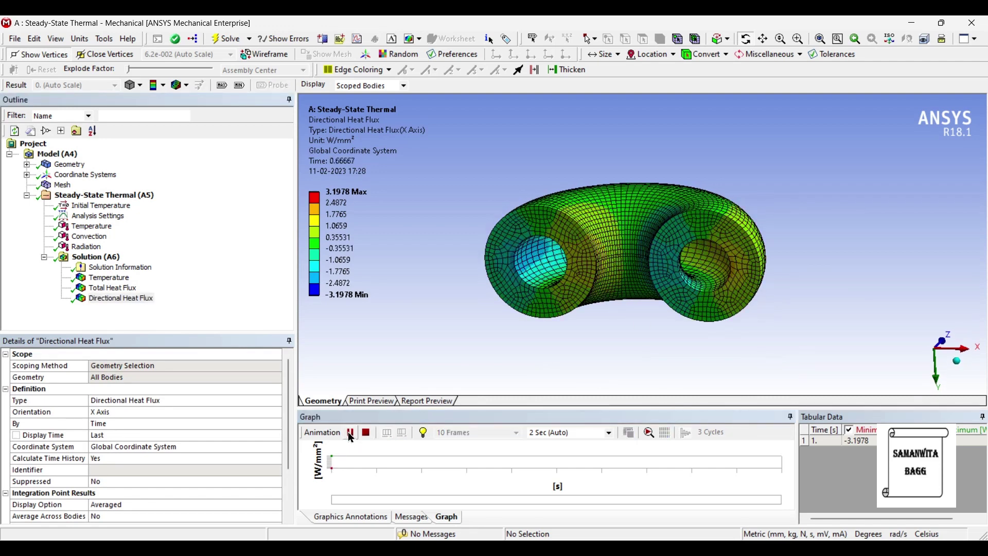
click(350, 434)
Insert a second Directional Heat Flux result with Orientation set to Y Axis
right_click(109, 259)
mouse_move(242, 263)
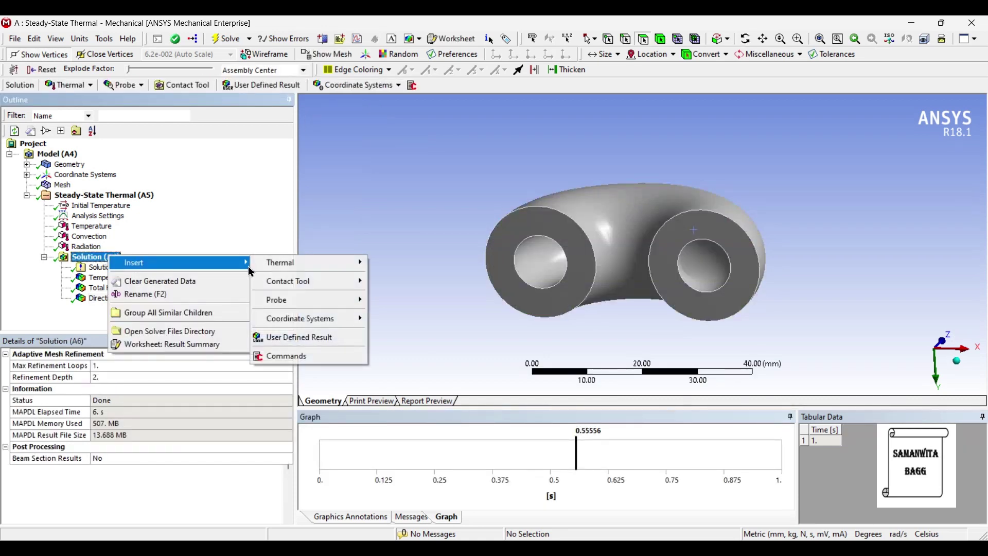
mouse_move(339, 263)
click(415, 353)
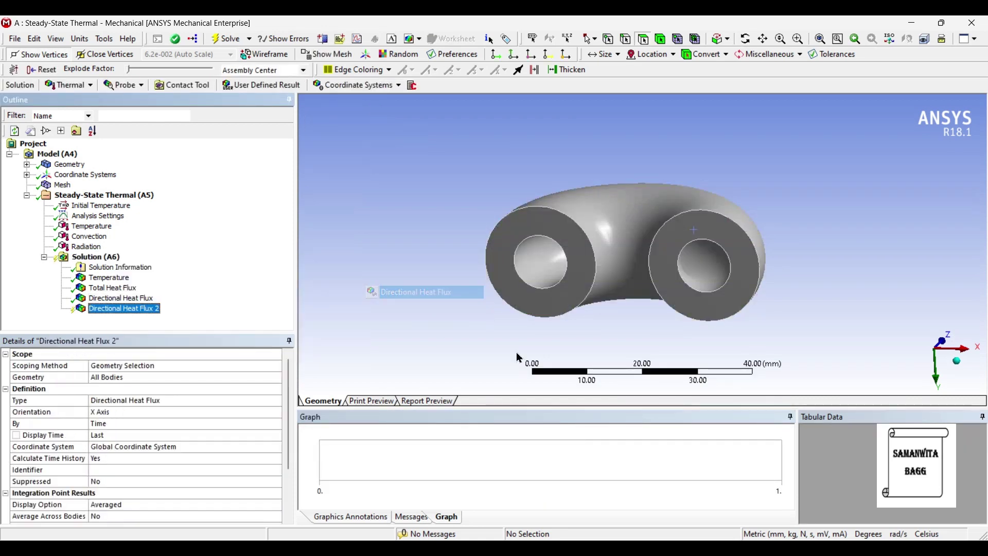
click(156, 412)
click(276, 412)
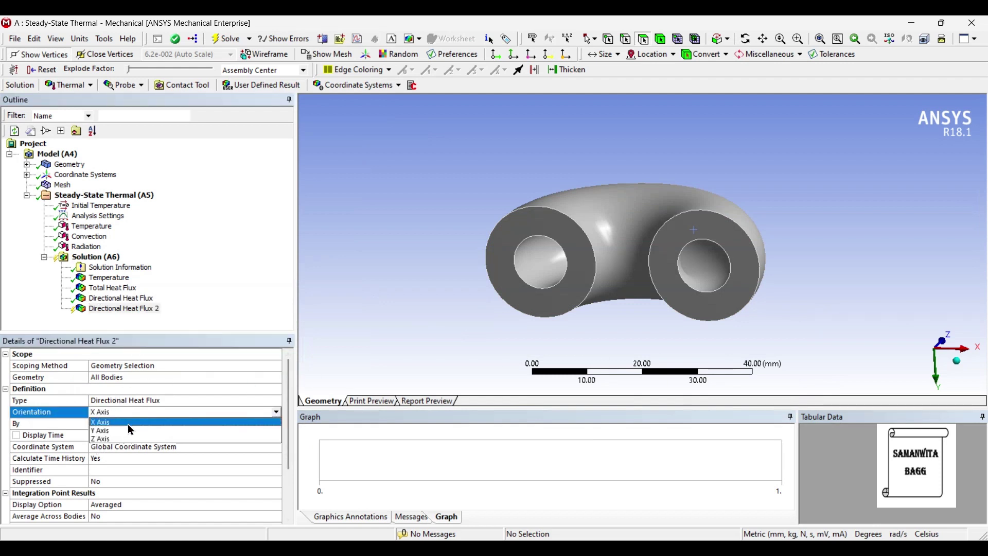
click(113, 430)
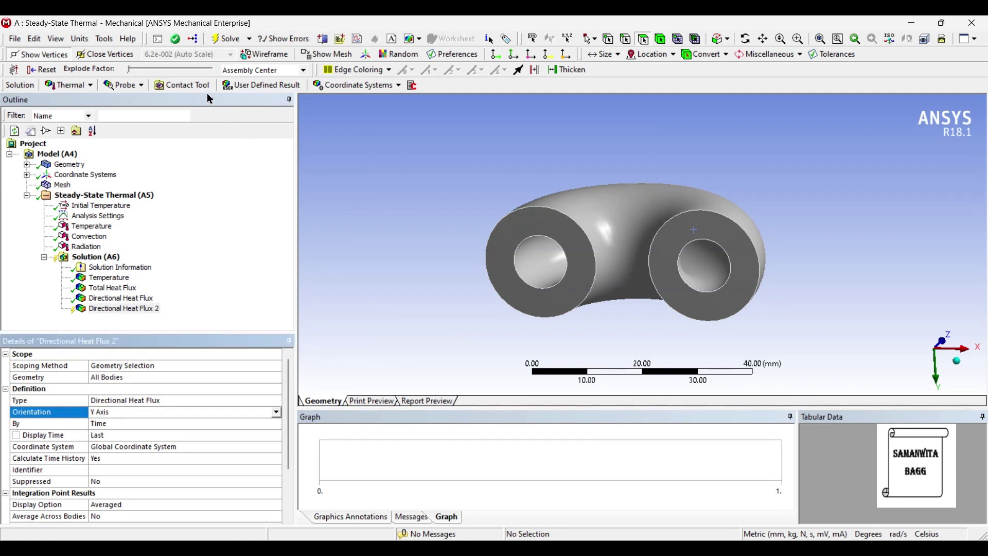
Re-solve and display the Y-axis heat flux contour, −2.9119 to 2.9163 W/mm²
click(116, 259)
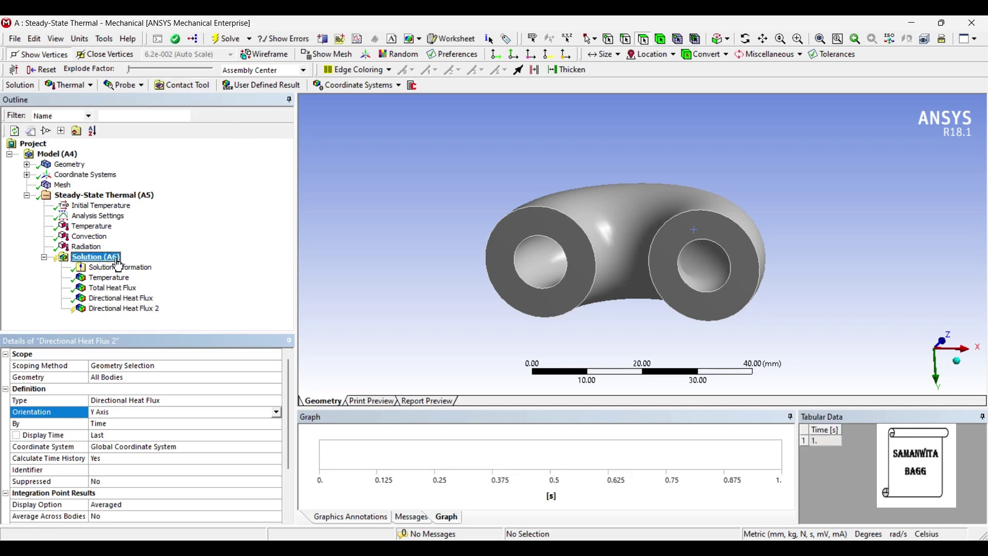
click(224, 42)
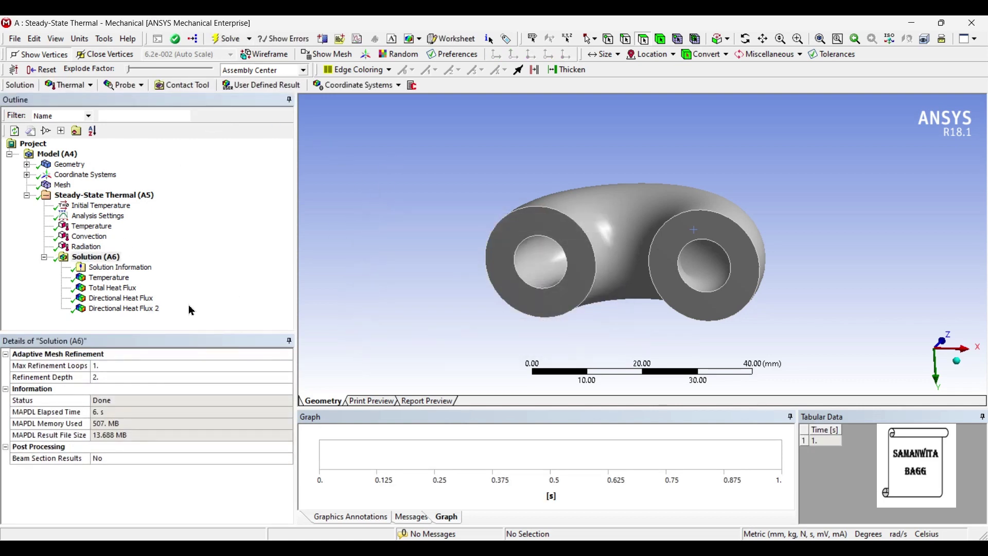
click(129, 309)
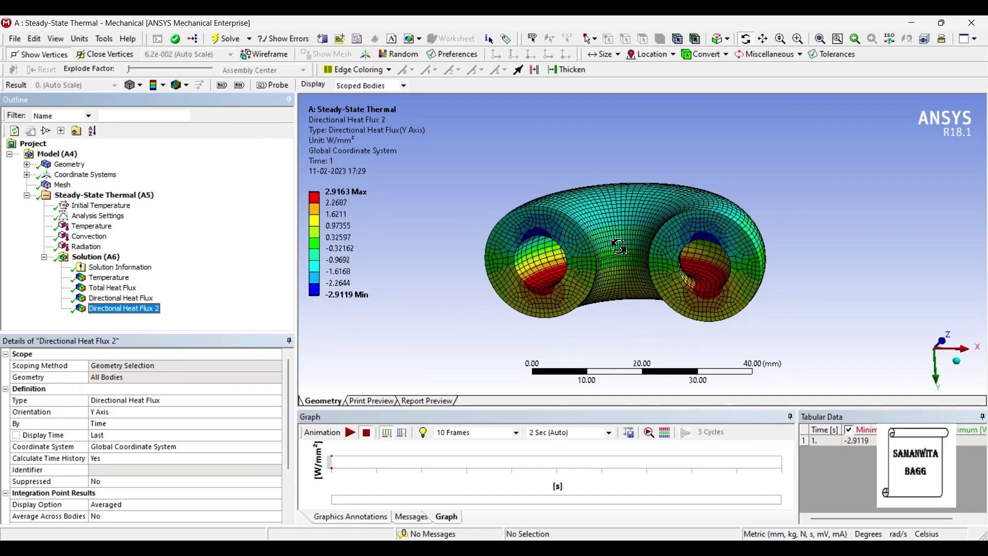
drag(620, 251, 712, 257)
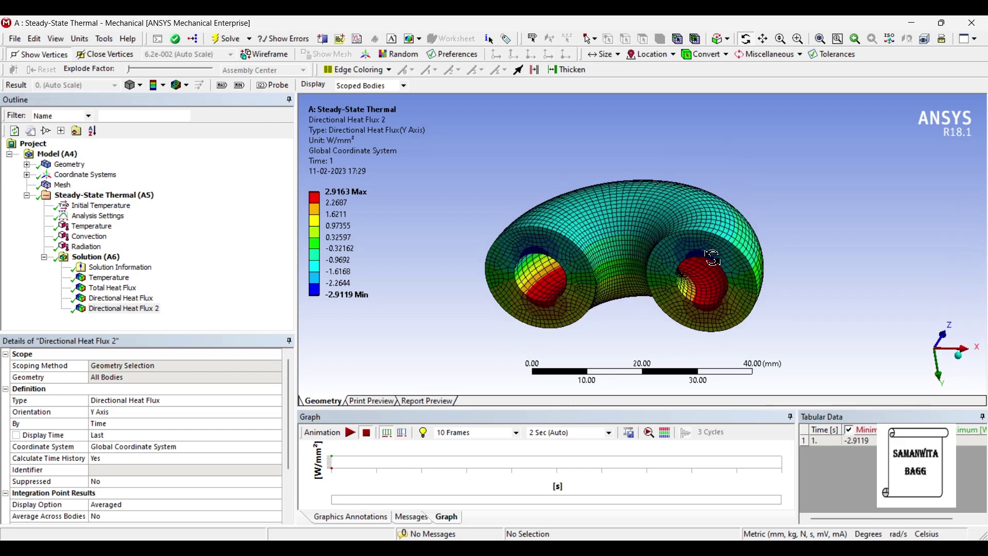